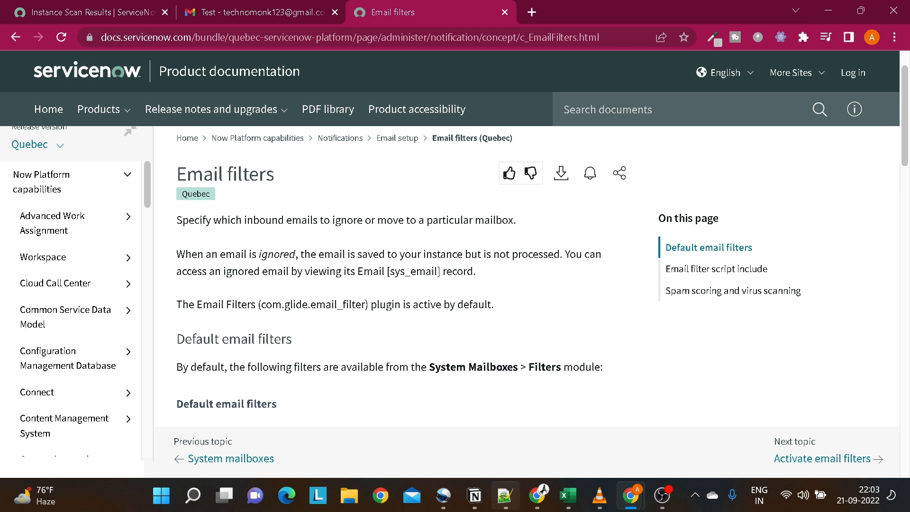
Step: Switch to the open ServiceNow instance and filter the navigator for "mailbox"
click(127, 12)
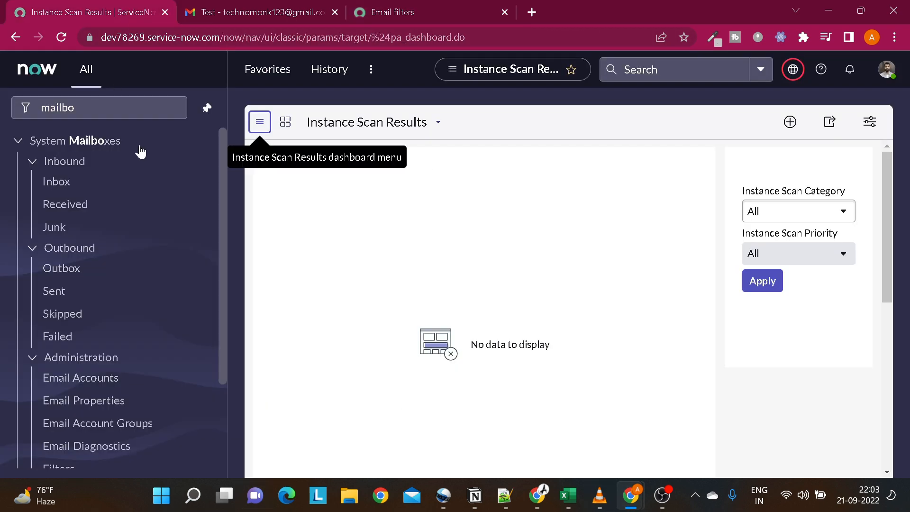
click(95, 108)
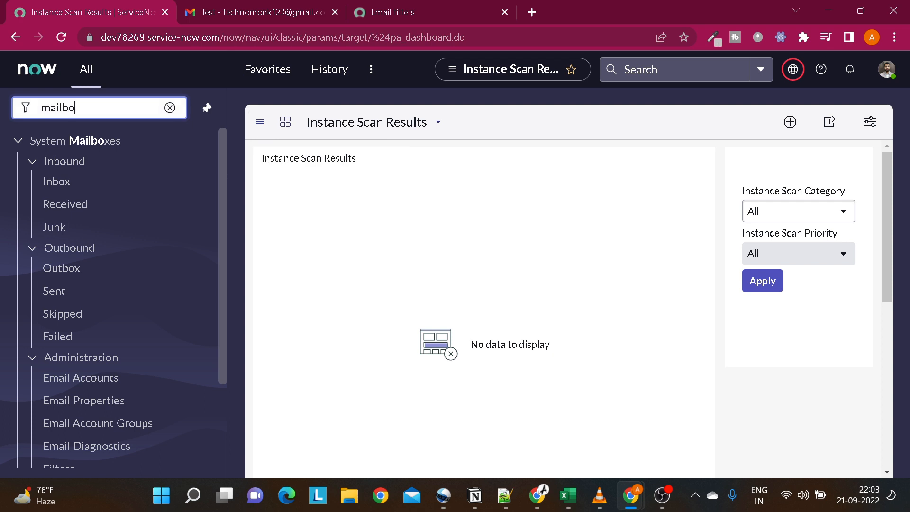
key(BackSpace)
key(BackSpace)
key(BackSpace)
key(BackSpace)
key(BackSpace)
key(BackSpace)
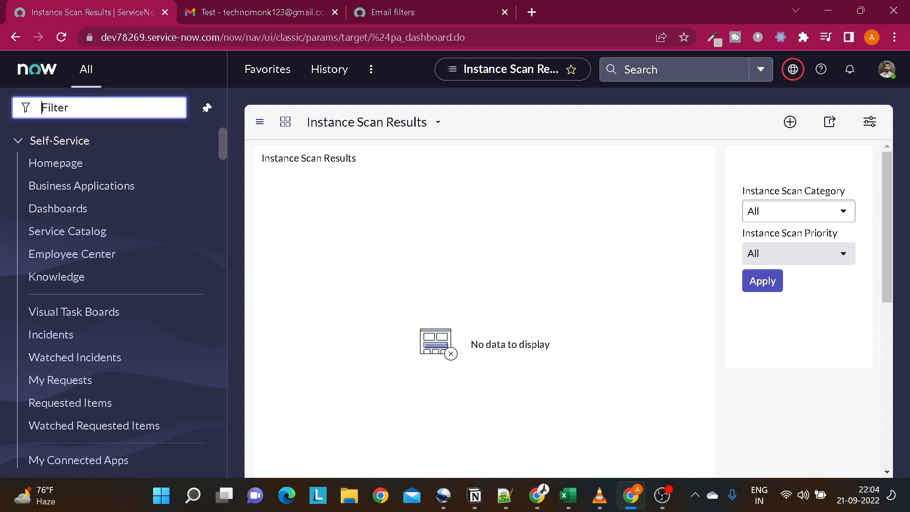
text(mailbox)
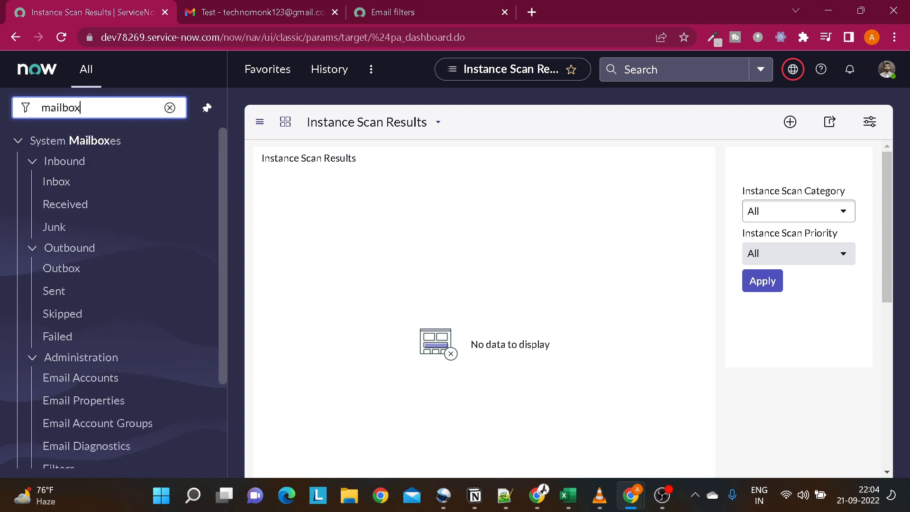
Step: Show the browser in full screen and open the Filters module under System Mailboxes > Administration
scroll(107, 245, down, 3)
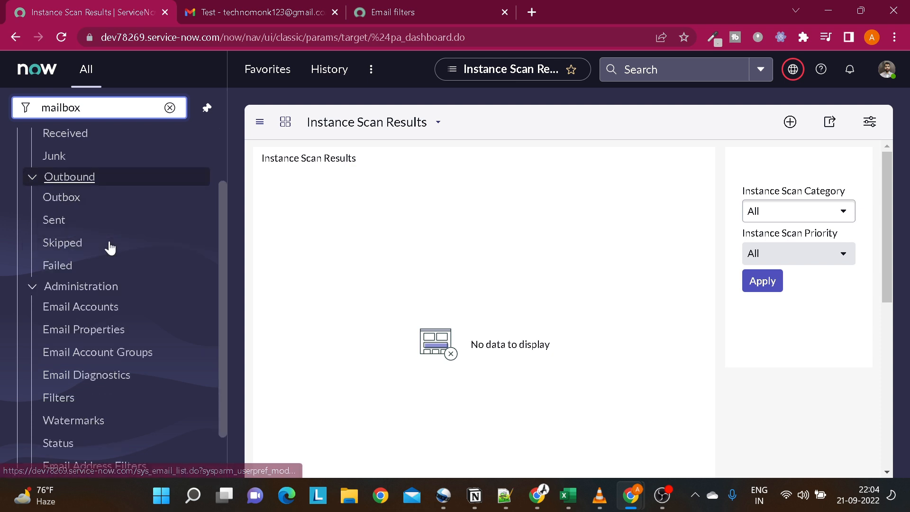
scroll(121, 291, up, 3)
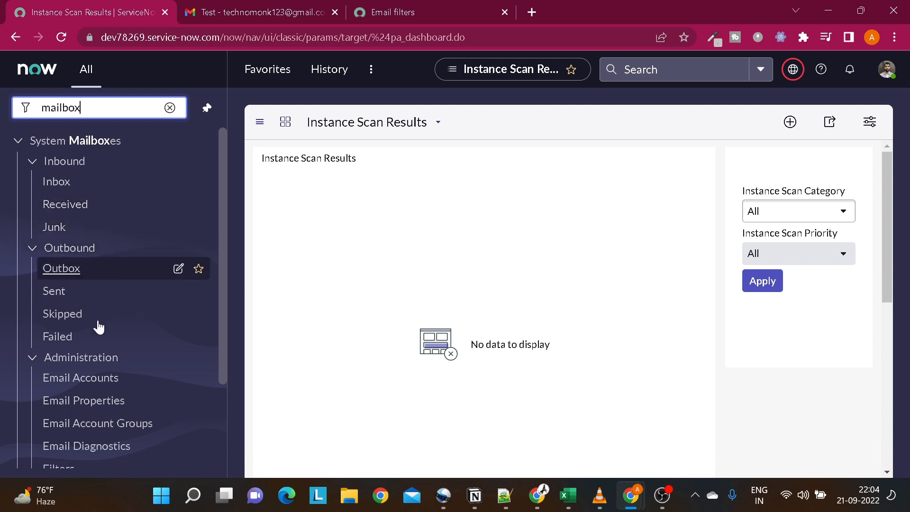
scroll(104, 294, down, 2)
scroll(105, 303, down, 1)
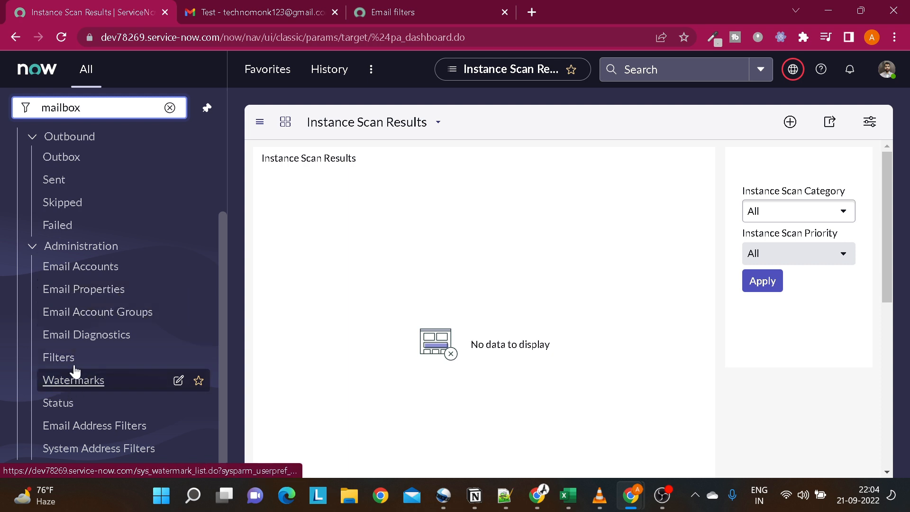
key(F11)
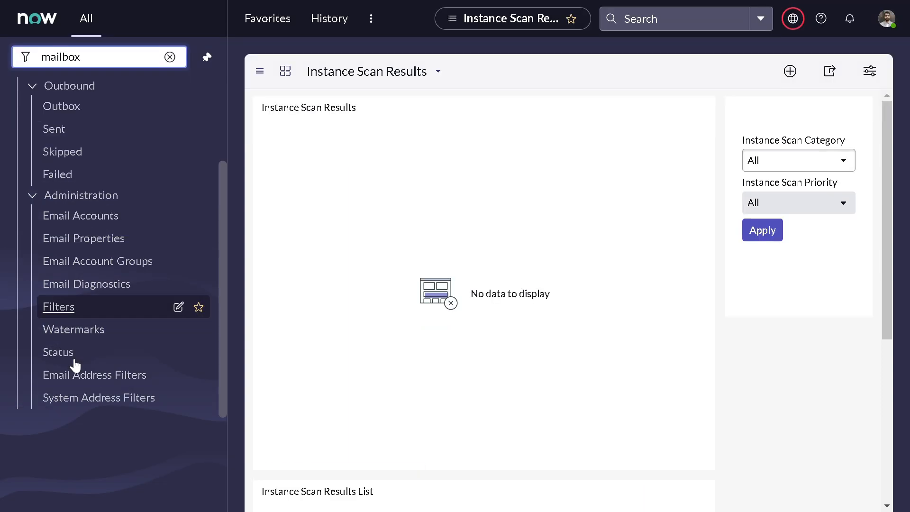
scroll(72, 366, up, 2)
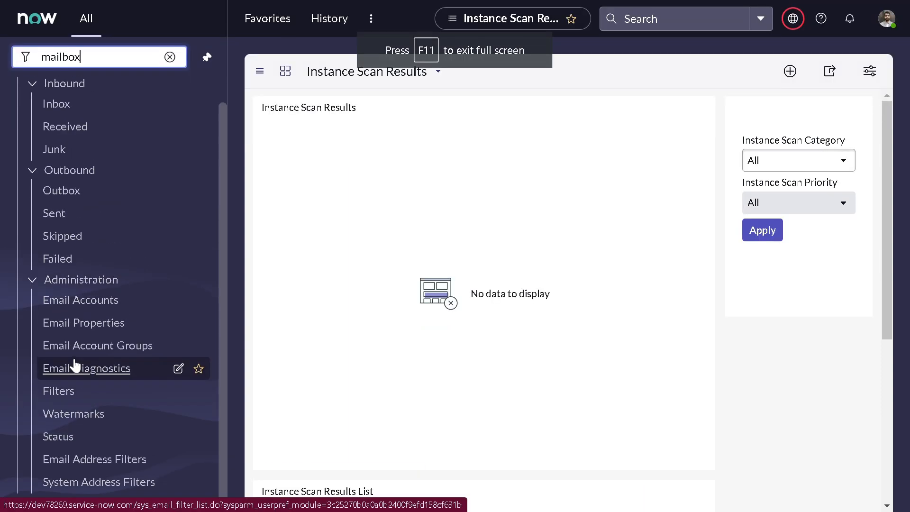
click(79, 395)
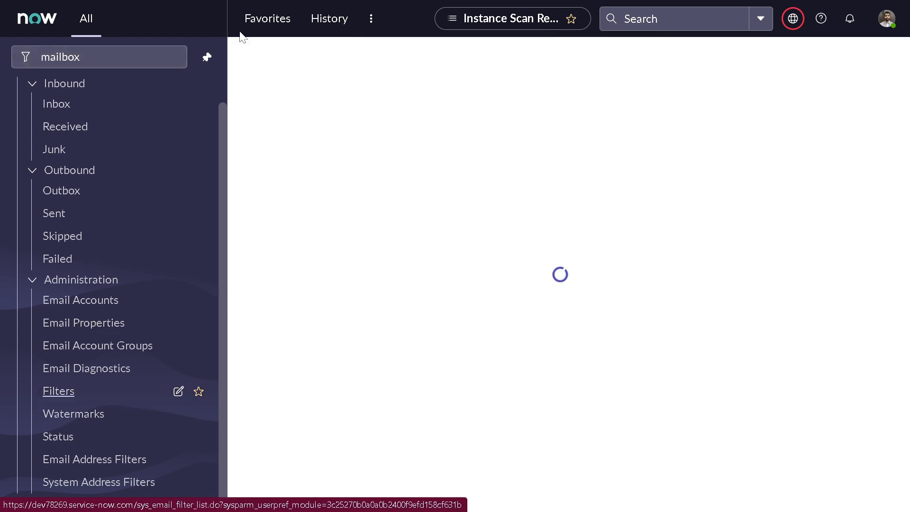
Step: Unpin the All navigation menu and close it to uncover the Email Filters list
click(208, 58)
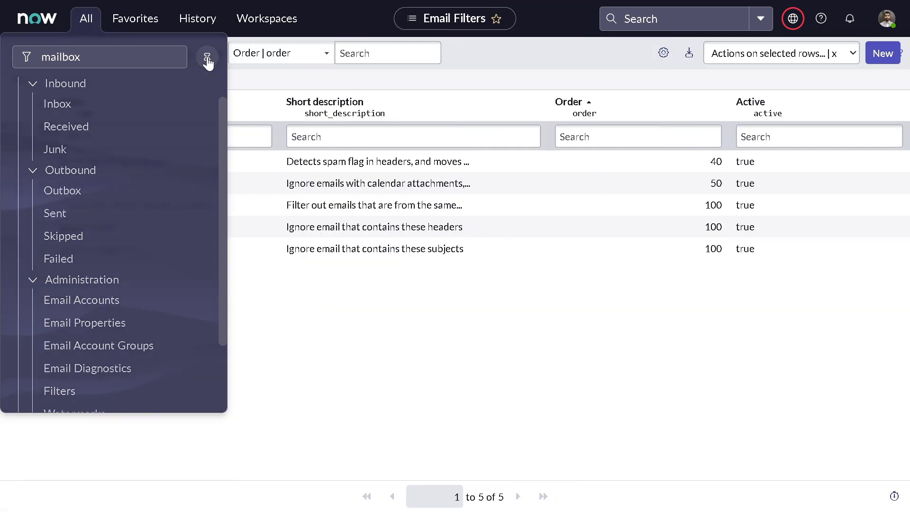
click(208, 58)
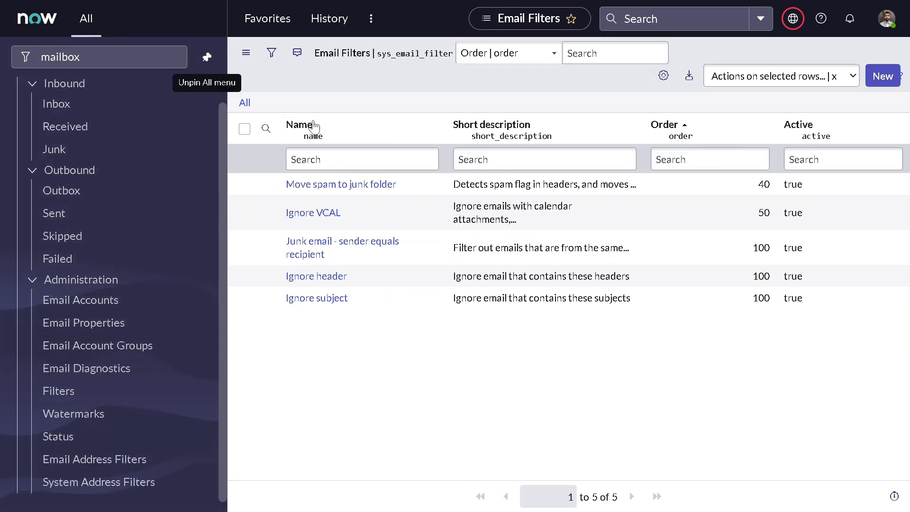
click(208, 58)
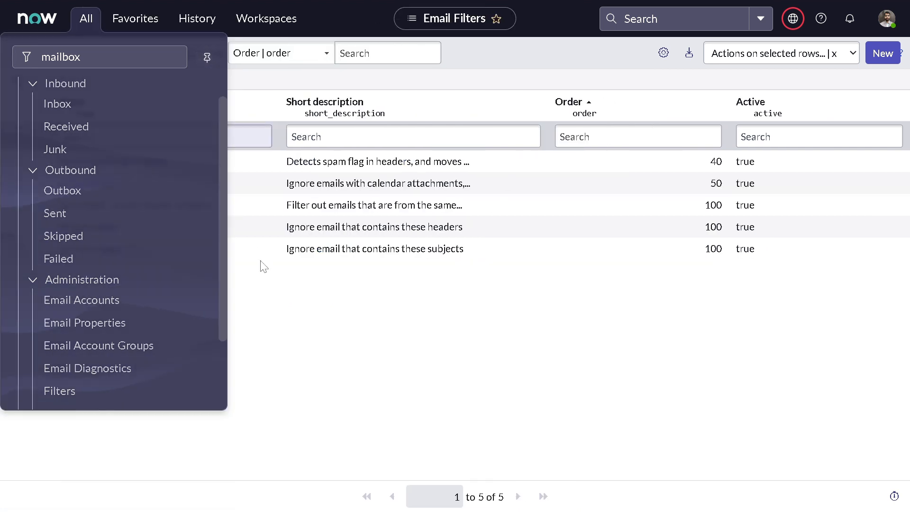
click(288, 357)
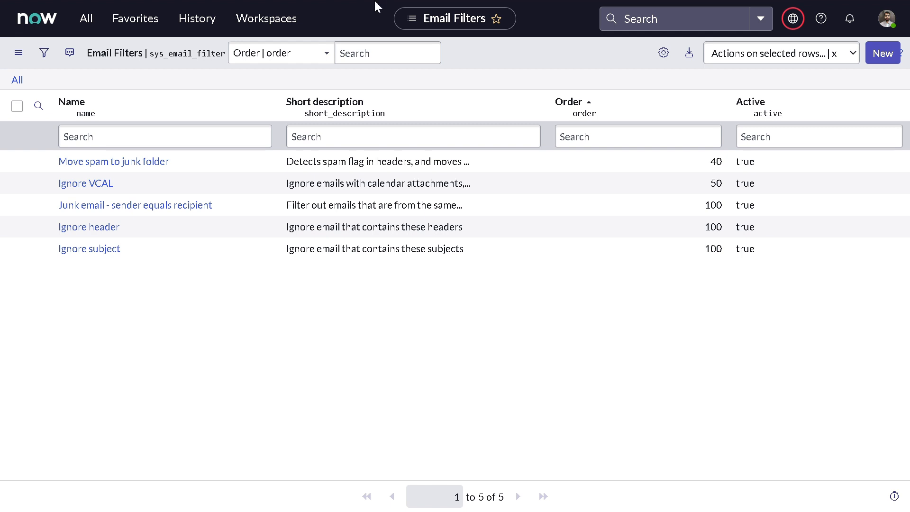
Step: Open the "Move spam to junk folder" email filter and hide the technical field names on its form
click(199, 137)
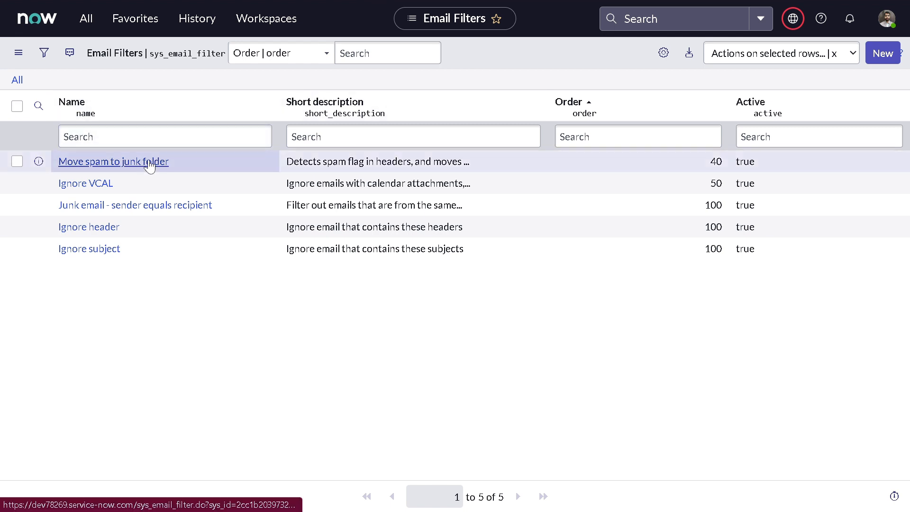
click(81, 163)
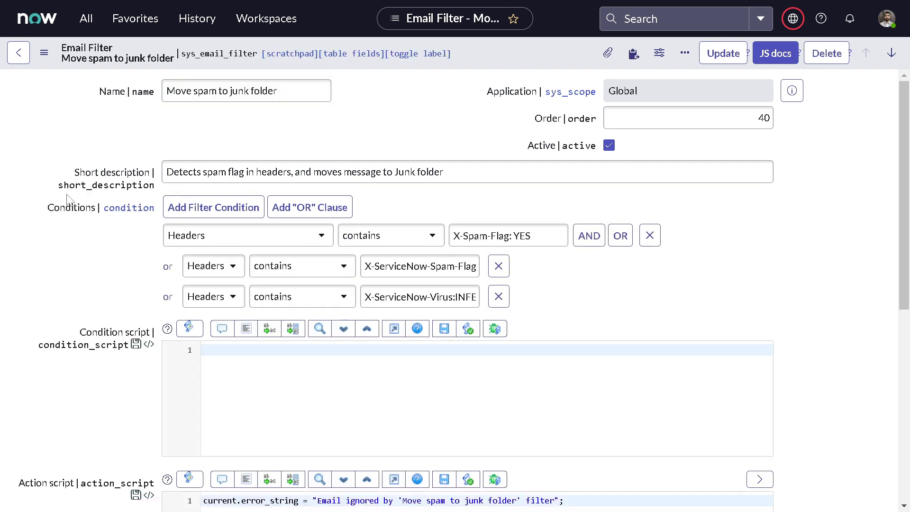
double_click(168, 134)
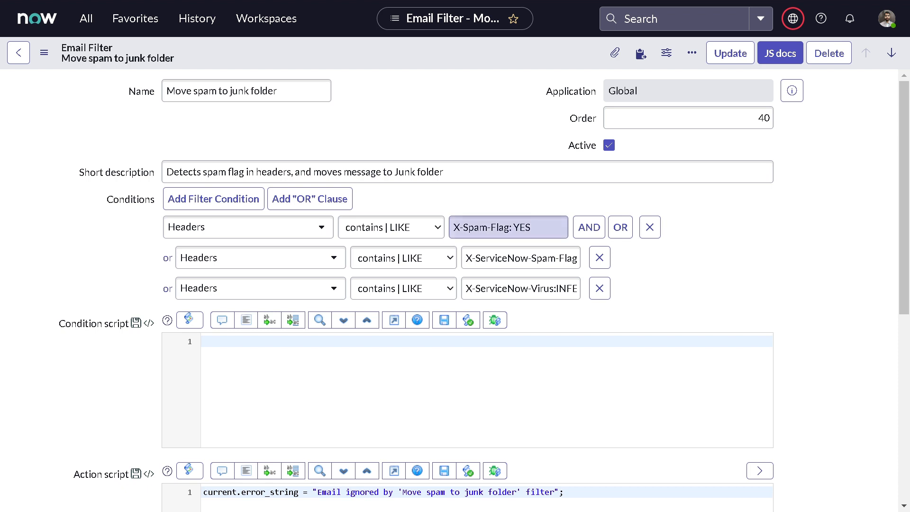
Step: Examine the email filter's header conditions, condition script, action script and related filter actions
drag(537, 228, 463, 226)
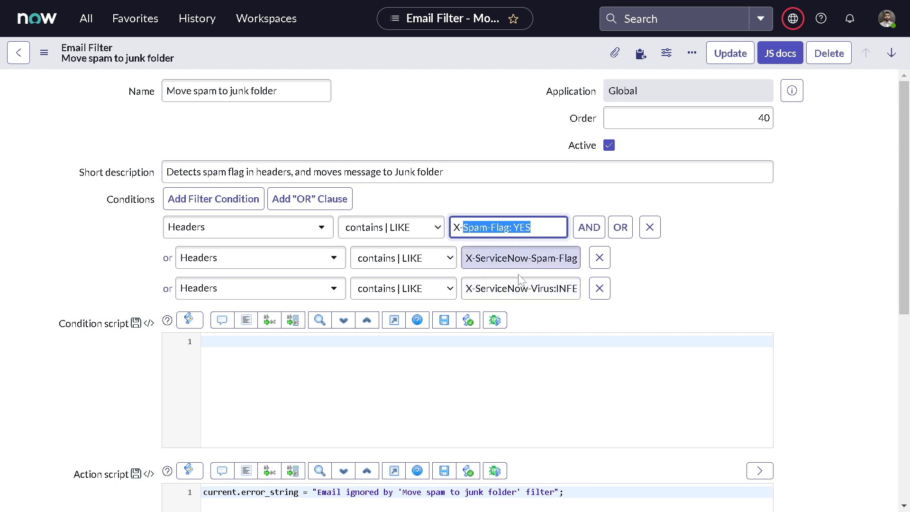
click(507, 258)
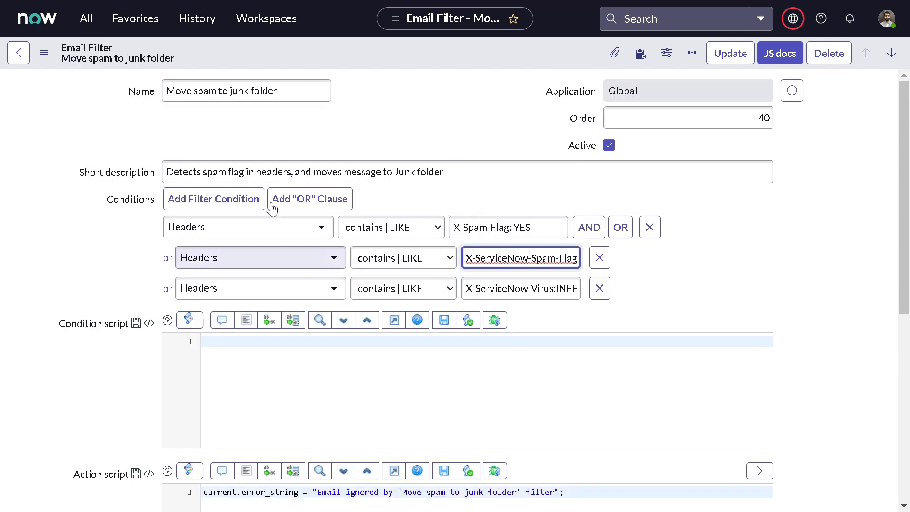
scroll(274, 204, down, 8)
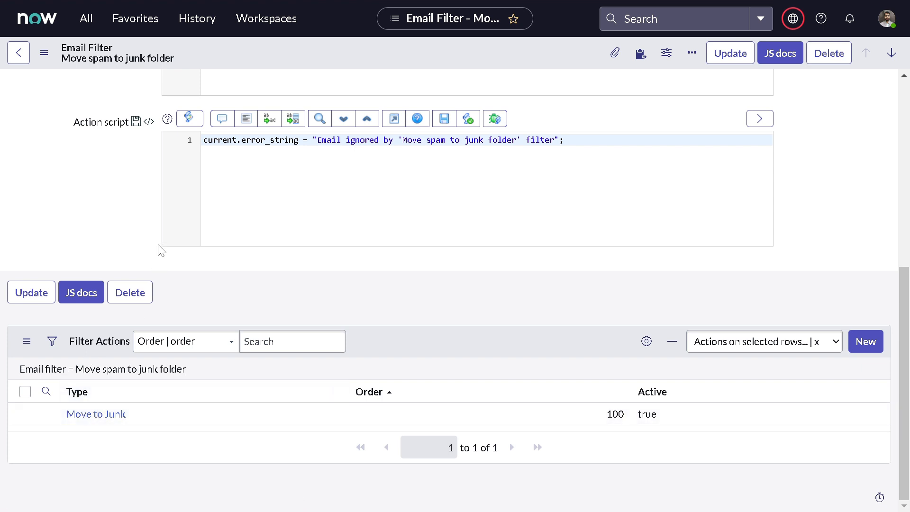
scroll(204, 189, up, 5)
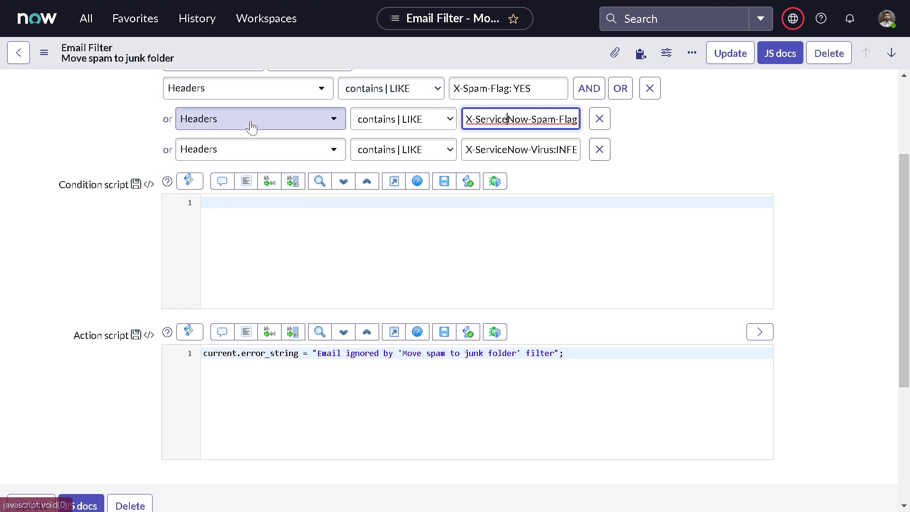
scroll(249, 126, up, 2)
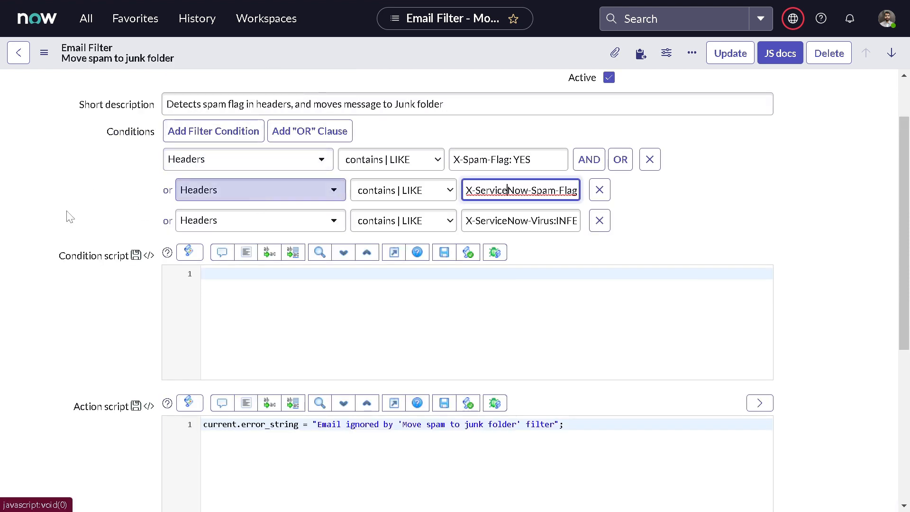
scroll(36, 217, down, 7)
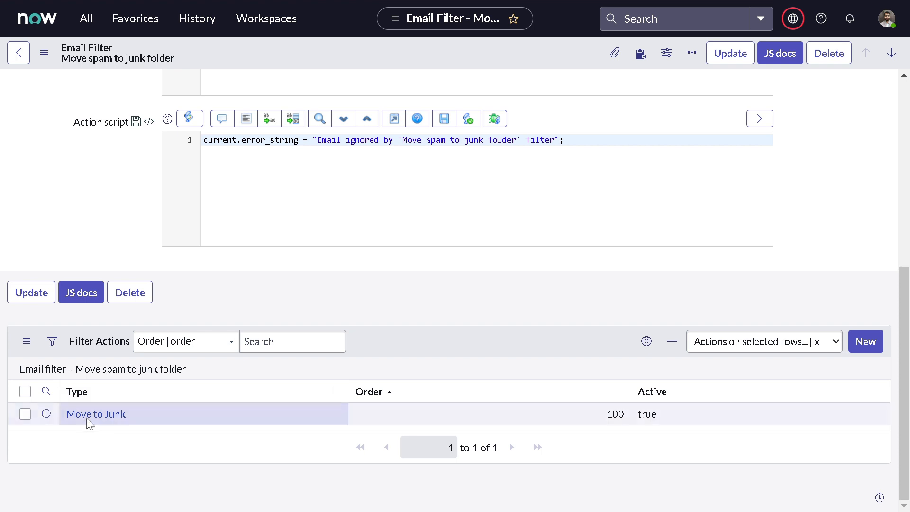
Step: Open the "Move to Junk" filter action in a new browser tab, exit full screen and switch to that tab
click(88, 414)
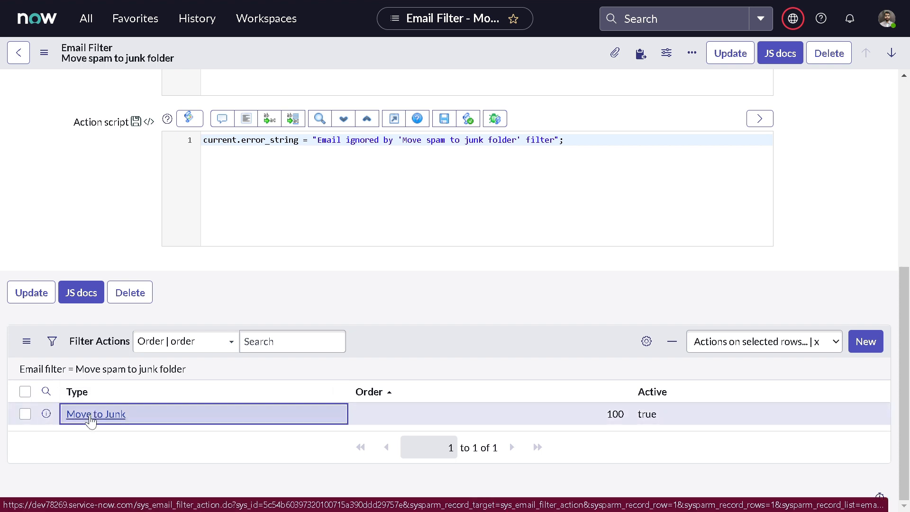
key(Tab)
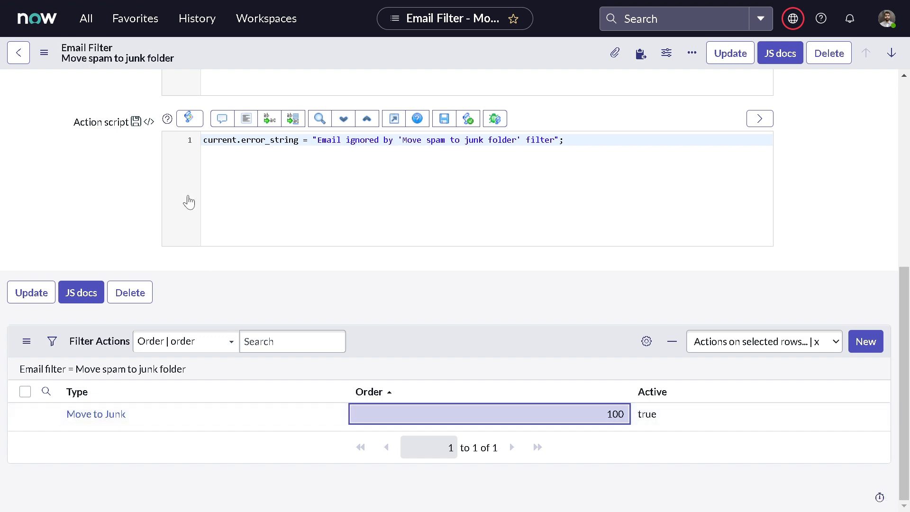
key(F11)
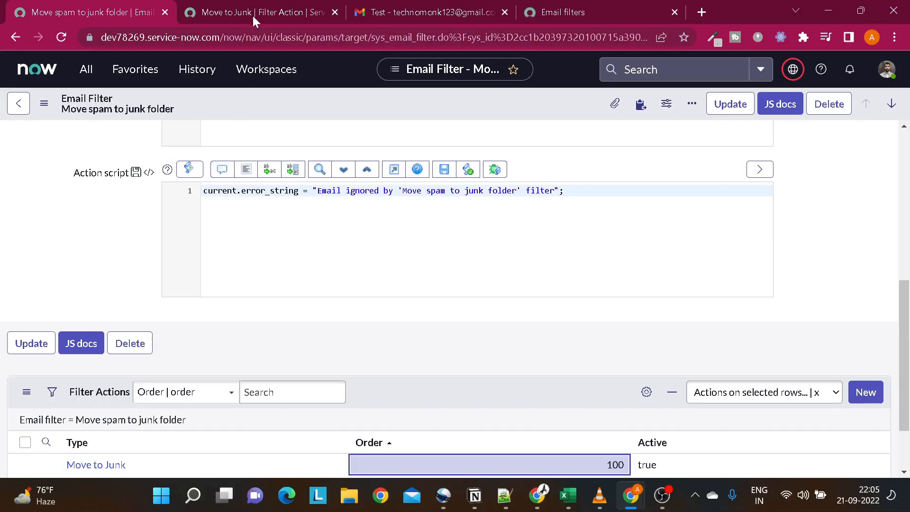
click(253, 14)
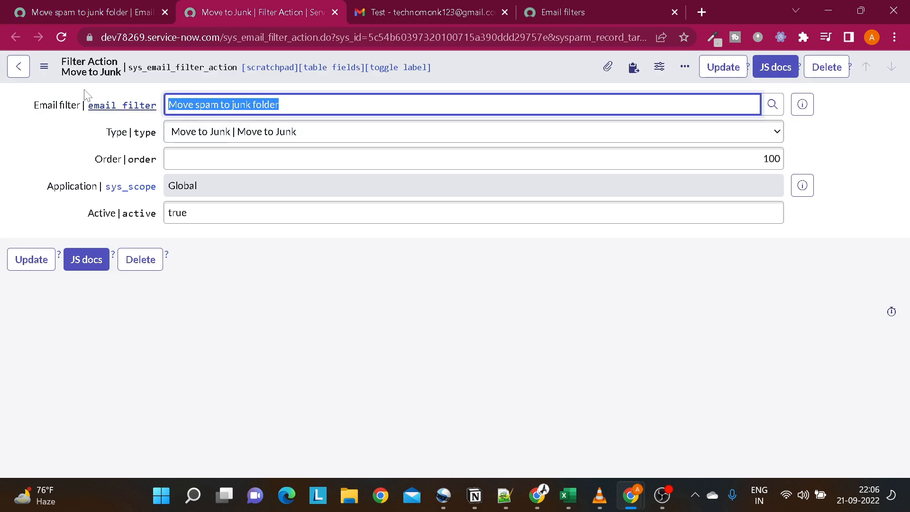
Step: Review the filter action's fields and available Type choices, hiding the technical field names and keeping Move to Junk selected
click(45, 176)
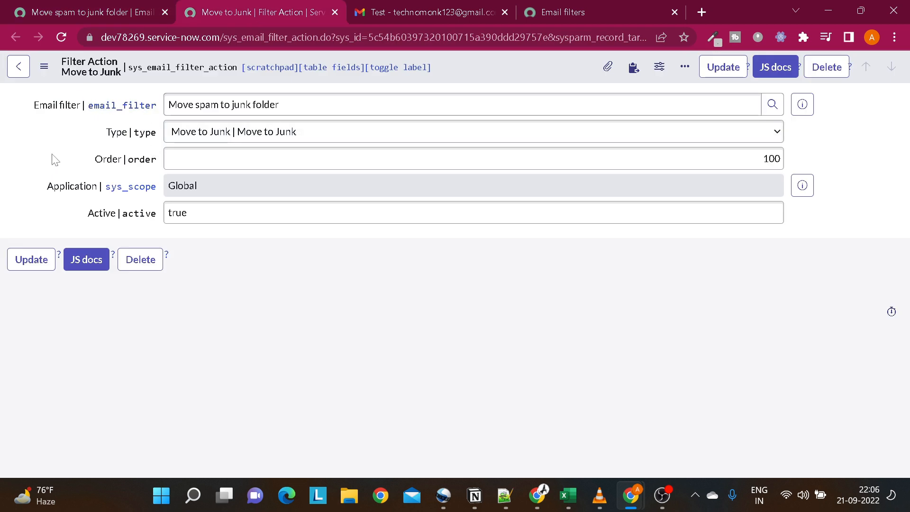
double_click(54, 160)
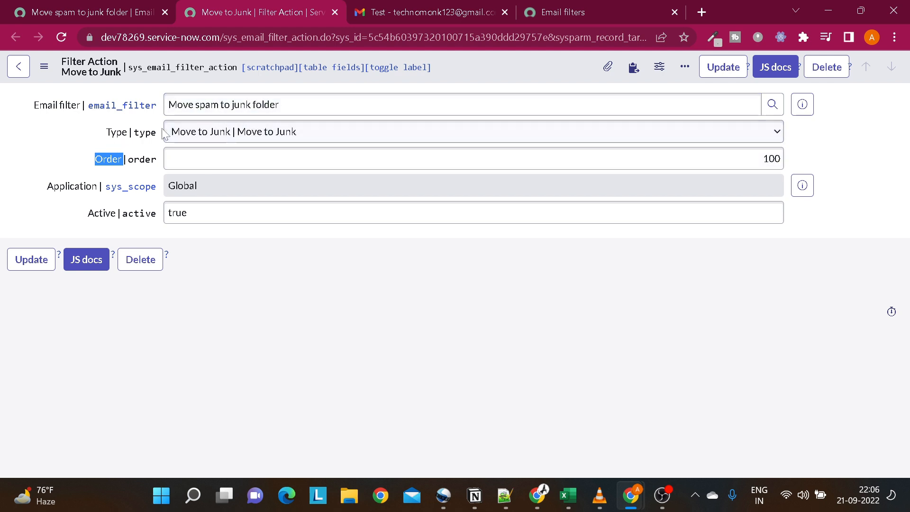
click(160, 98)
key(ctrl+a)
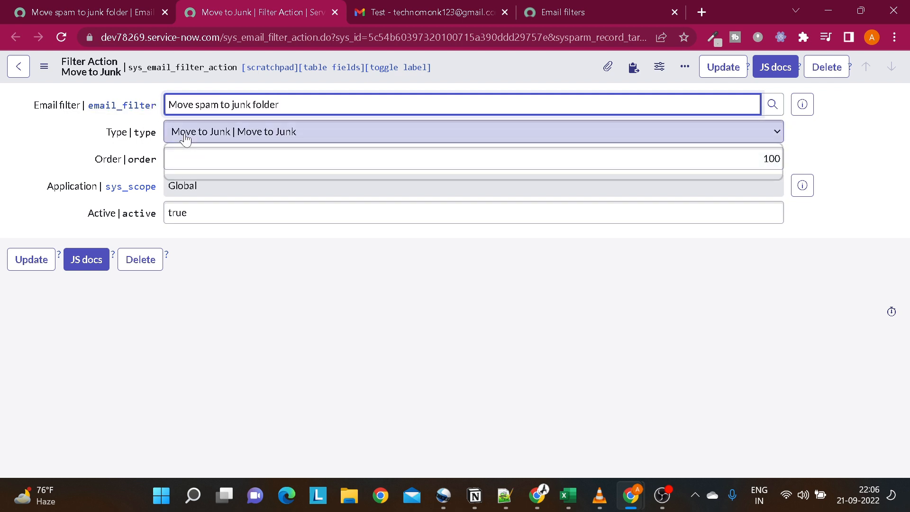
click(184, 136)
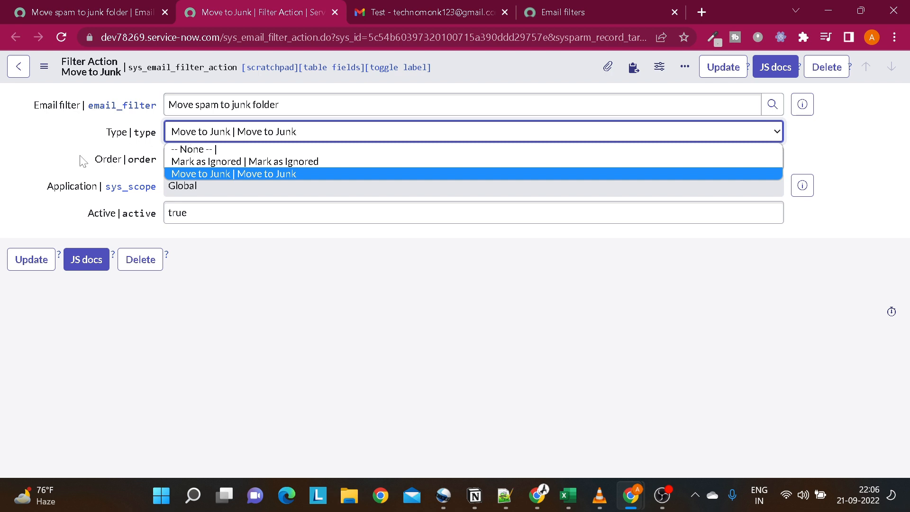
click(299, 284)
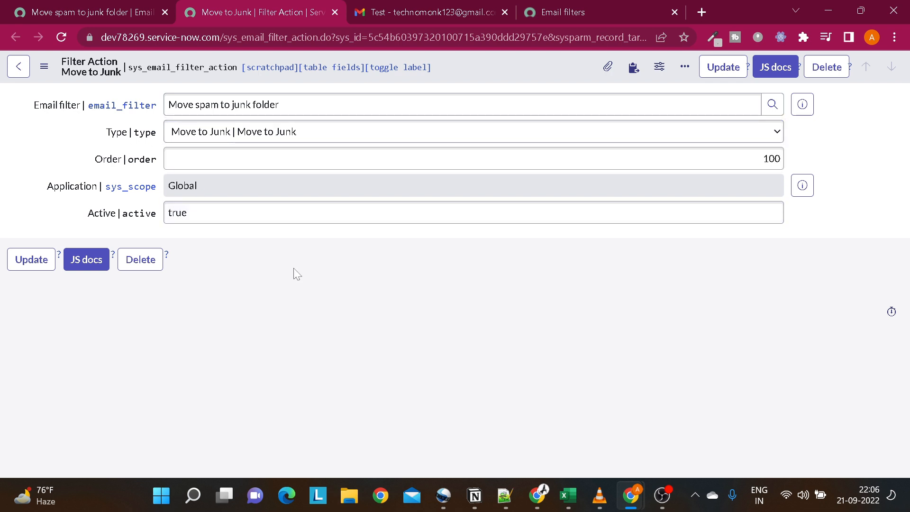
double_click(307, 266)
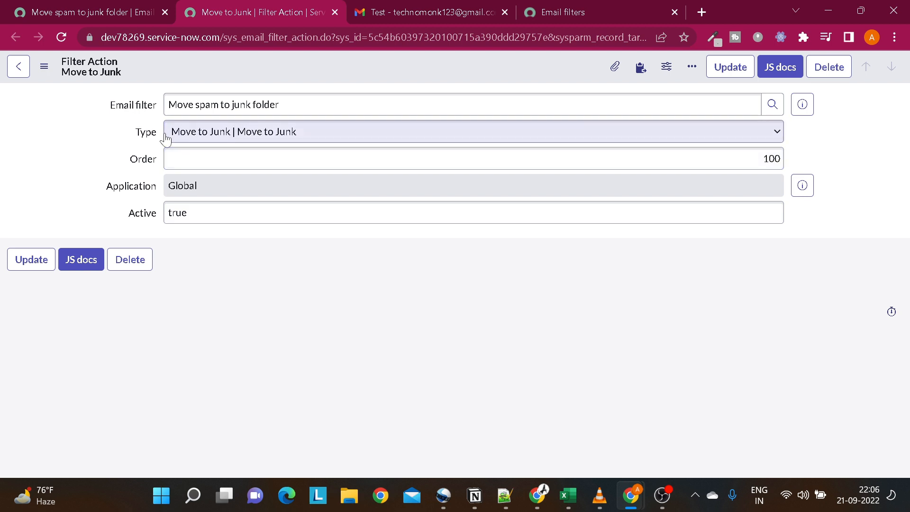
click(241, 134)
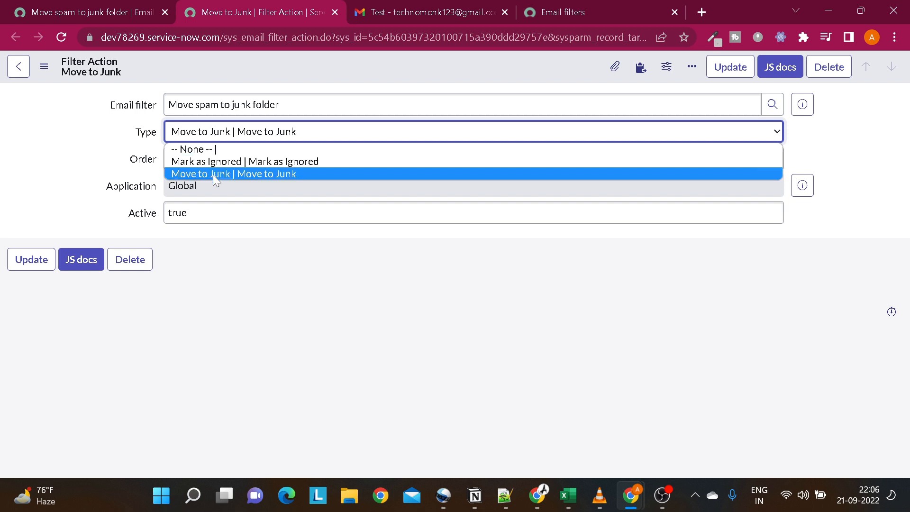
click(75, 207)
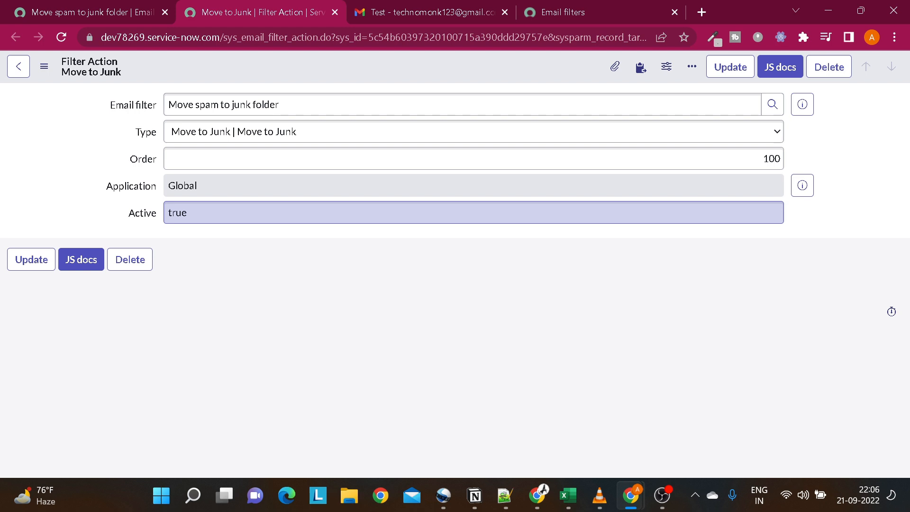
Step: Return to the "Move spam to junk folder" email filter's tab and review its header conditions, action script and related filter actions
click(98, 14)
scroll(287, 278, up, 3)
scroll(289, 278, down, 3)
scroll(288, 278, down, 2)
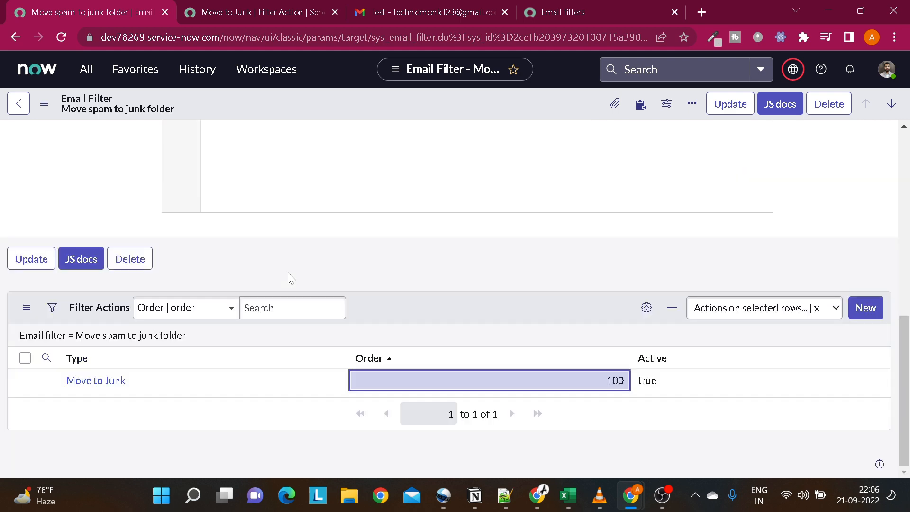
scroll(251, 243, up, 5)
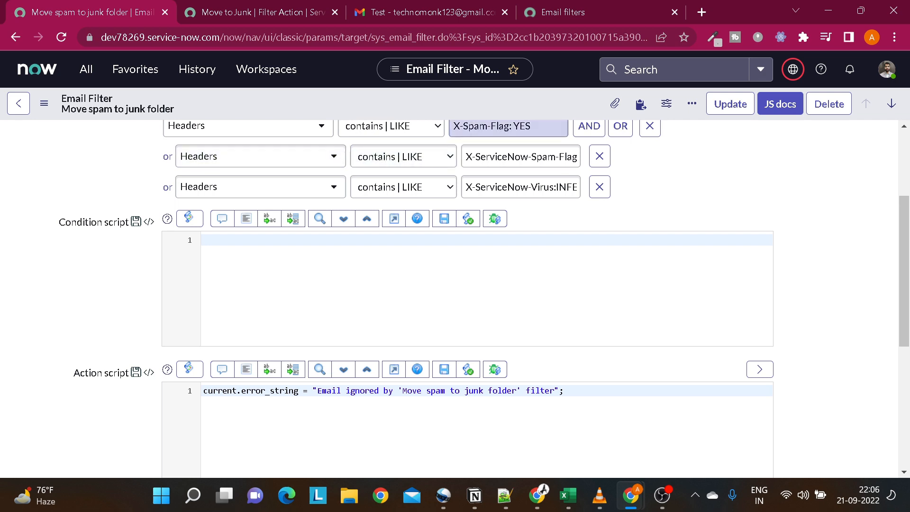
scroll(411, 189, up, 1)
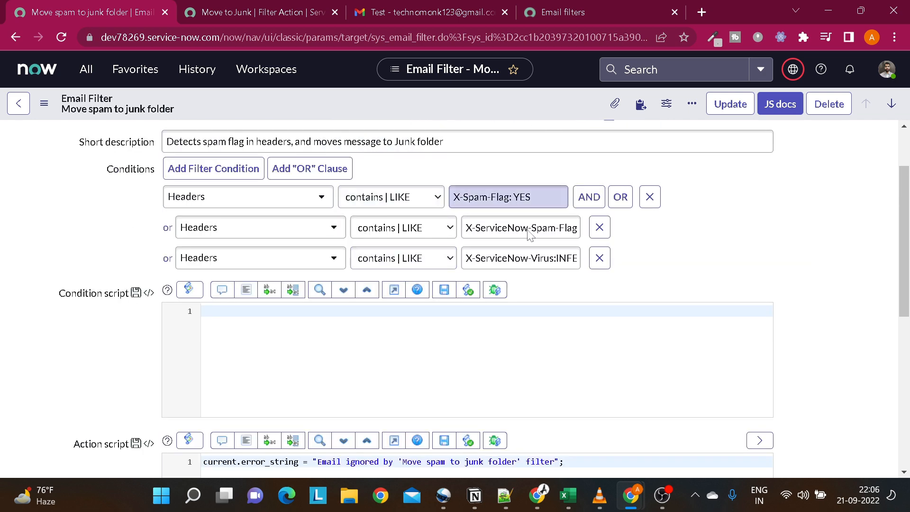
scroll(395, 256, down, 1)
scroll(209, 175, down, 5)
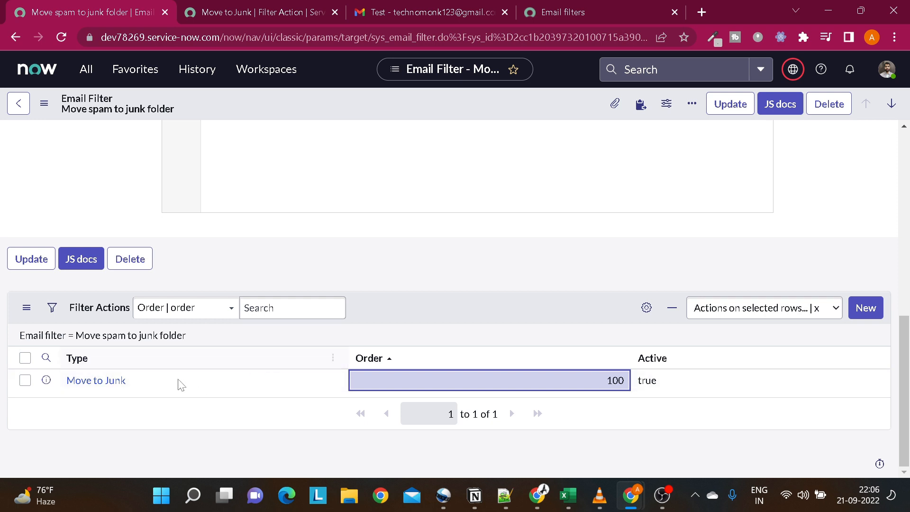
scroll(240, 288, up, 3)
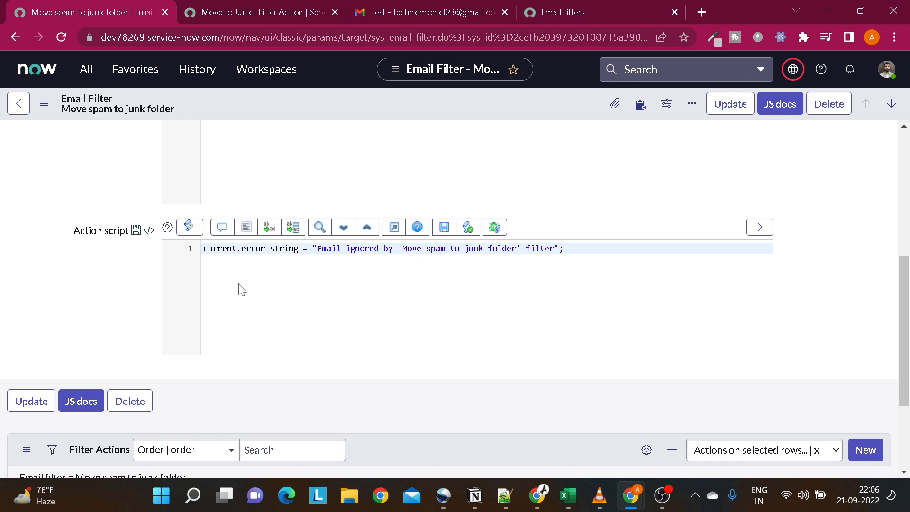
drag(67, 242, 116, 237)
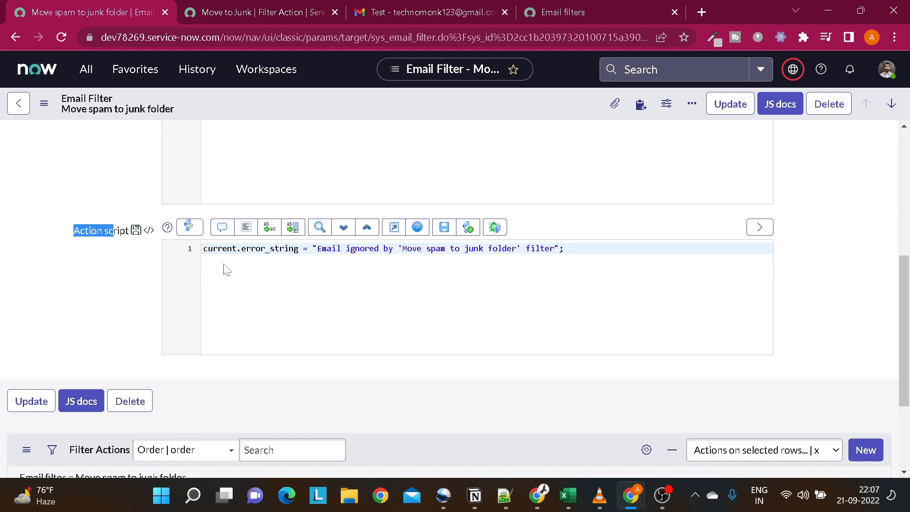
scroll(230, 260, down, 2)
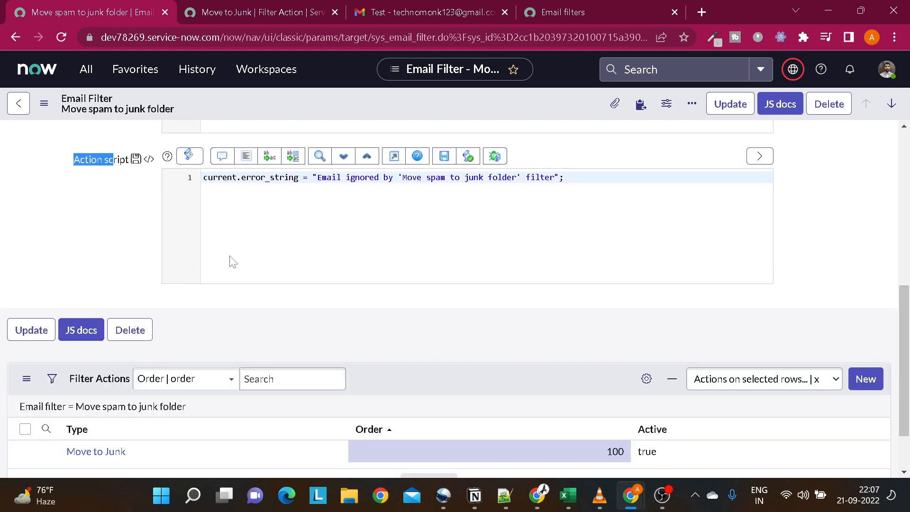
scroll(140, 246, up, 5)
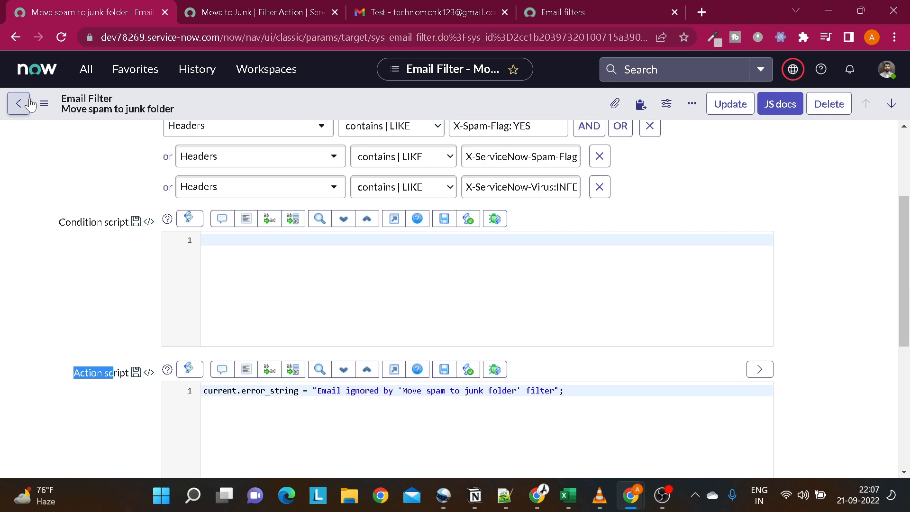
Step: Open the list of email filters from the System Mailboxes administration modules and show the browser full screen
click(75, 79)
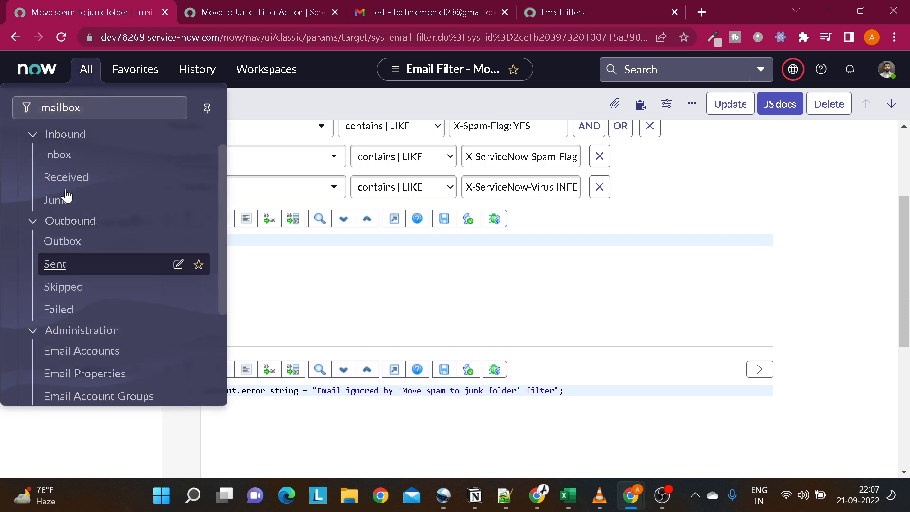
scroll(71, 308, down, 3)
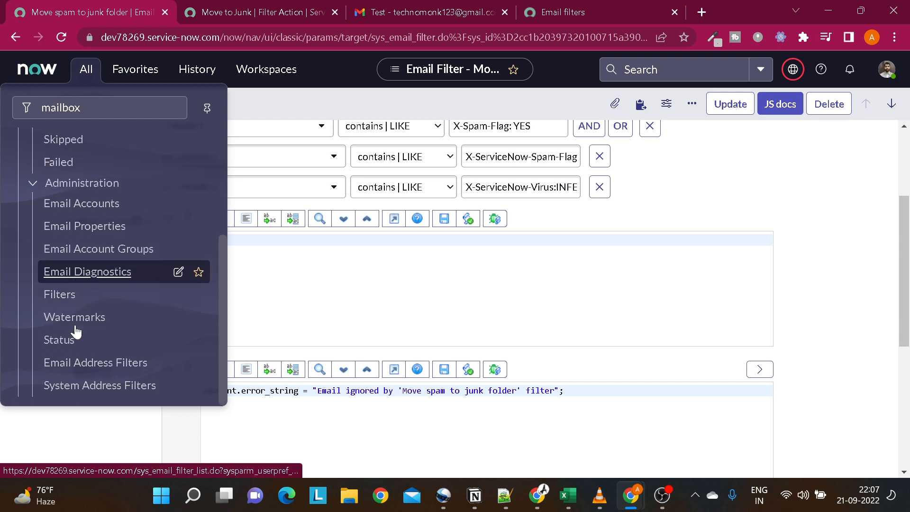
click(83, 297)
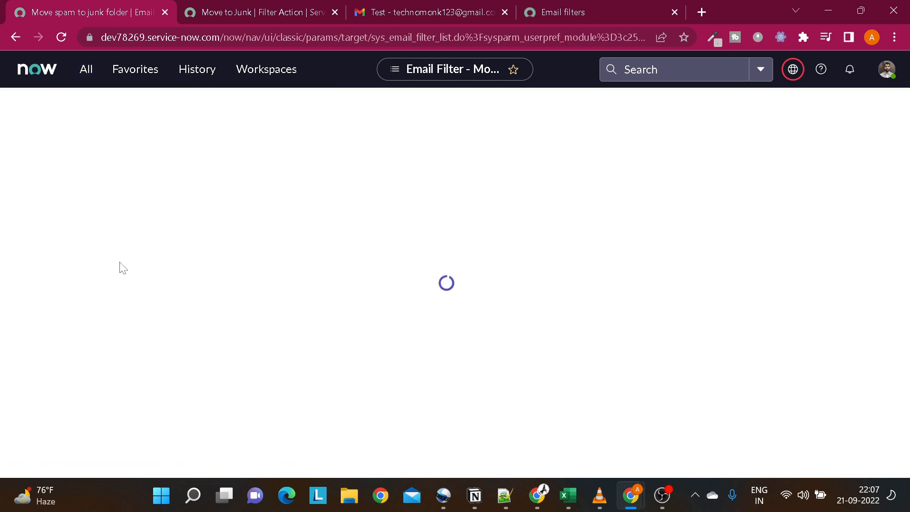
key(F11)
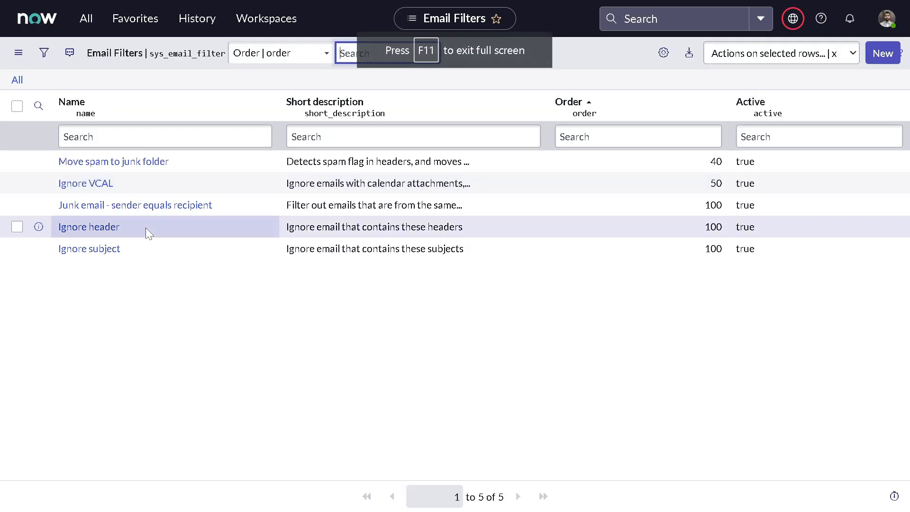
Step: Start a new email filter named "Ignore hello mails" with the short description "Ignore if subject contains hello"
click(877, 60)
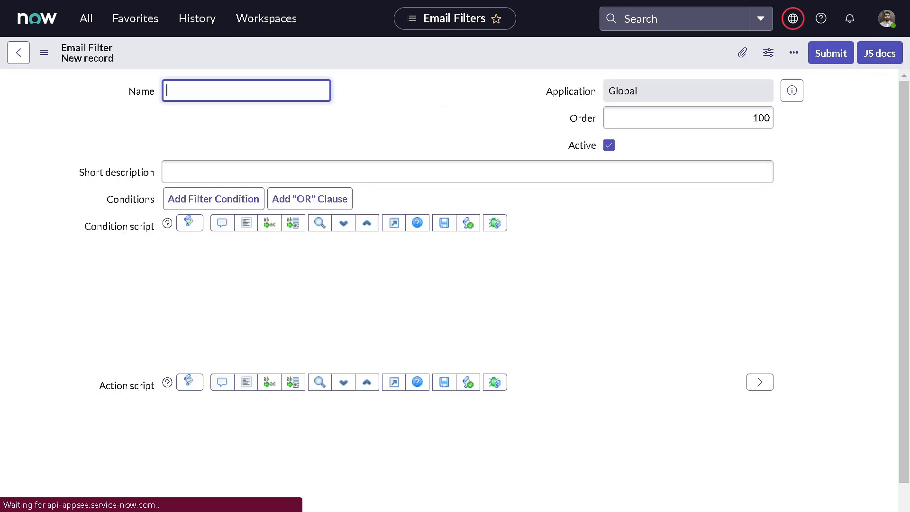
text(lg)
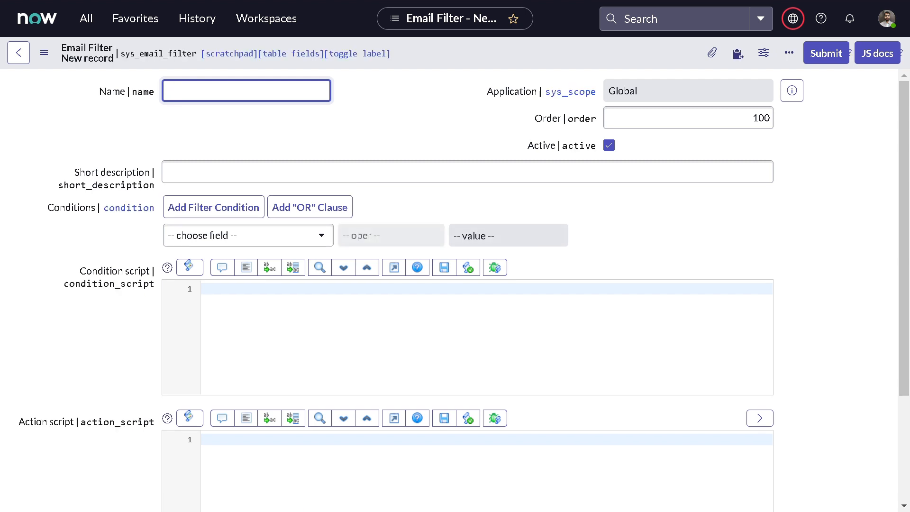
text(gnore)
text(hello mails)
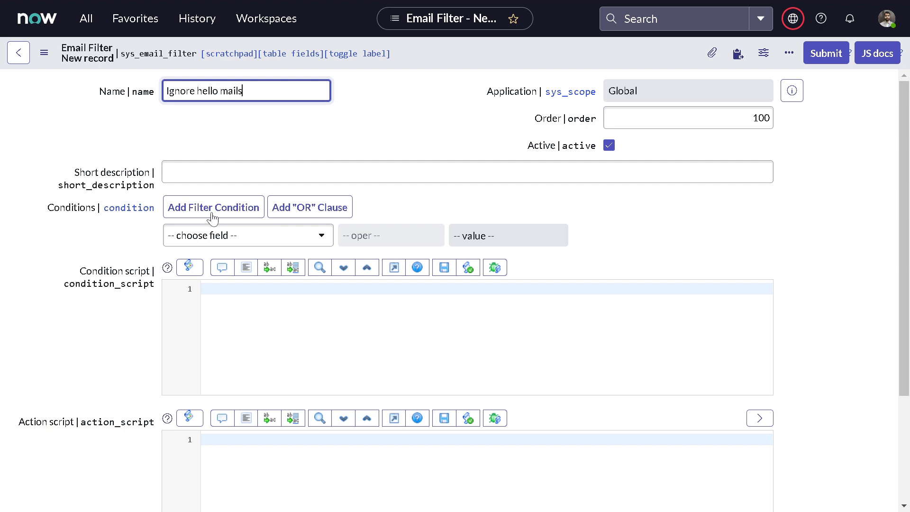
click(167, 172)
text(Ignor)
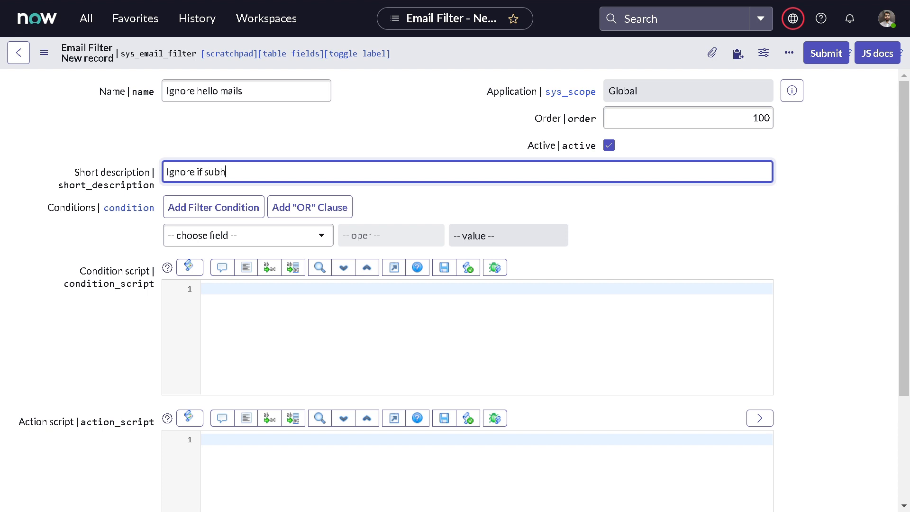
text(e if subjecv)
text(ontains hello)
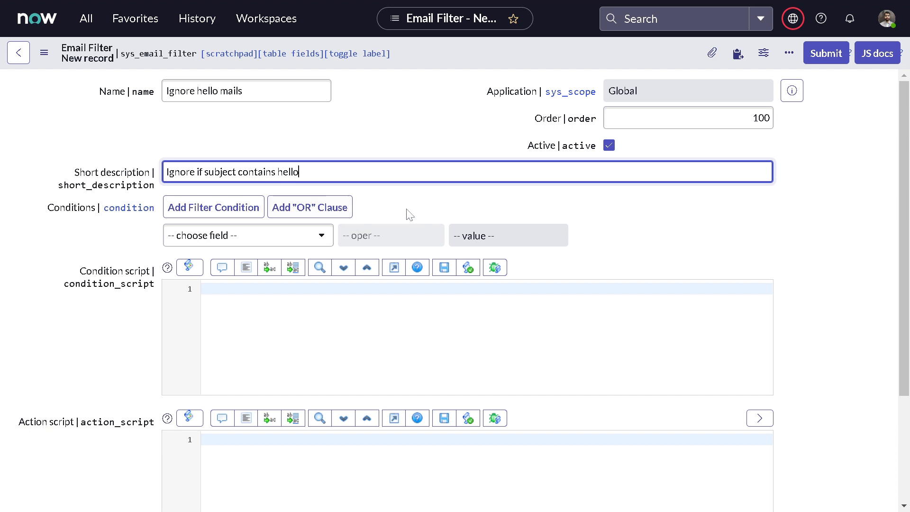
Step: Set the email filter's condition to Subject contains "hello"
click(278, 234)
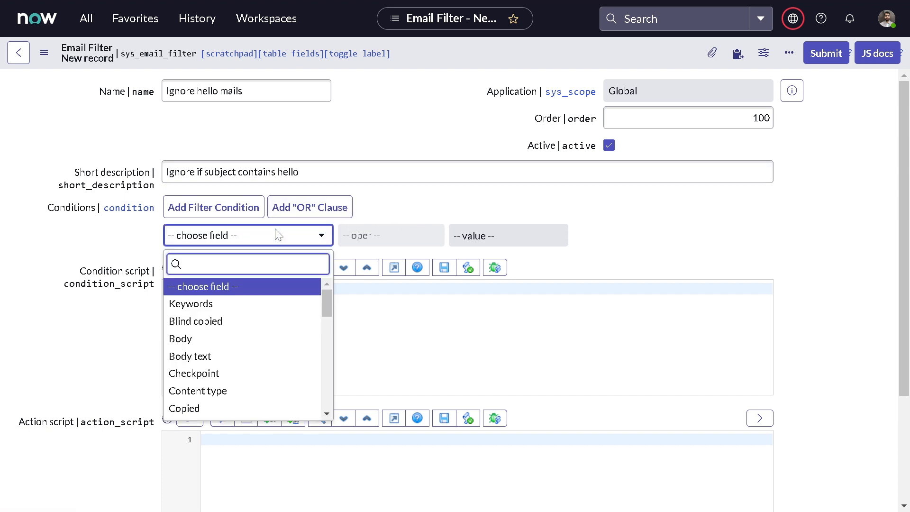
text(subje)
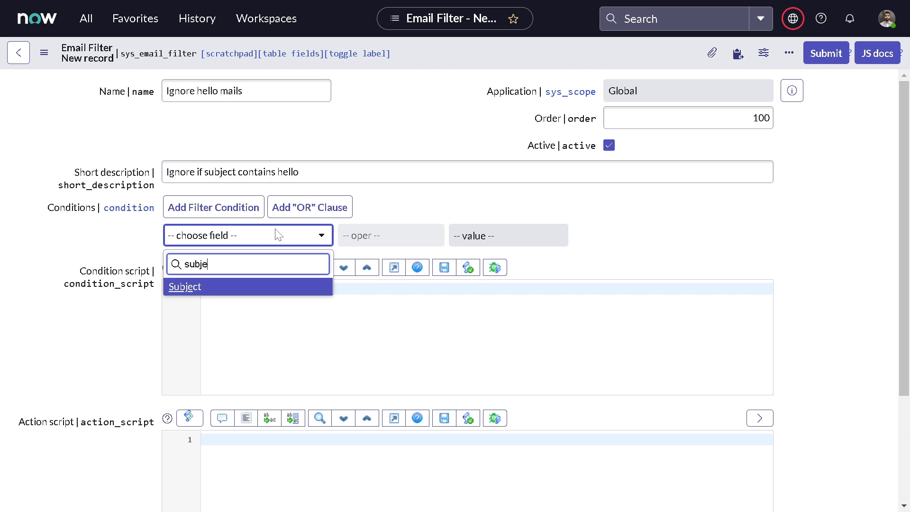
click(246, 295)
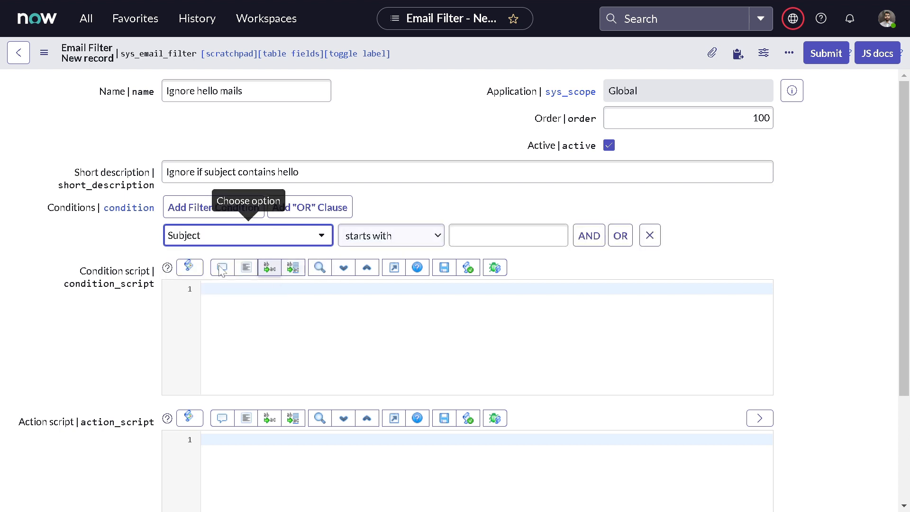
click(368, 237)
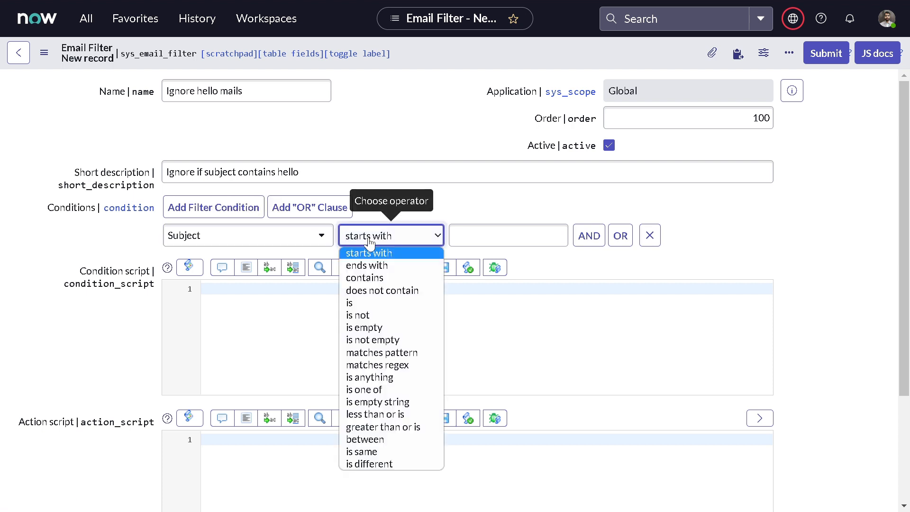
click(369, 277)
click(484, 240)
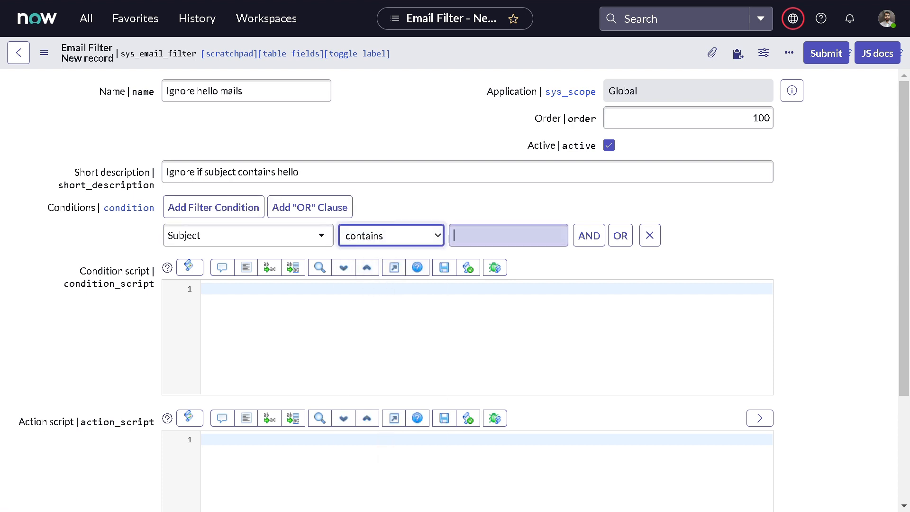
text(hello)
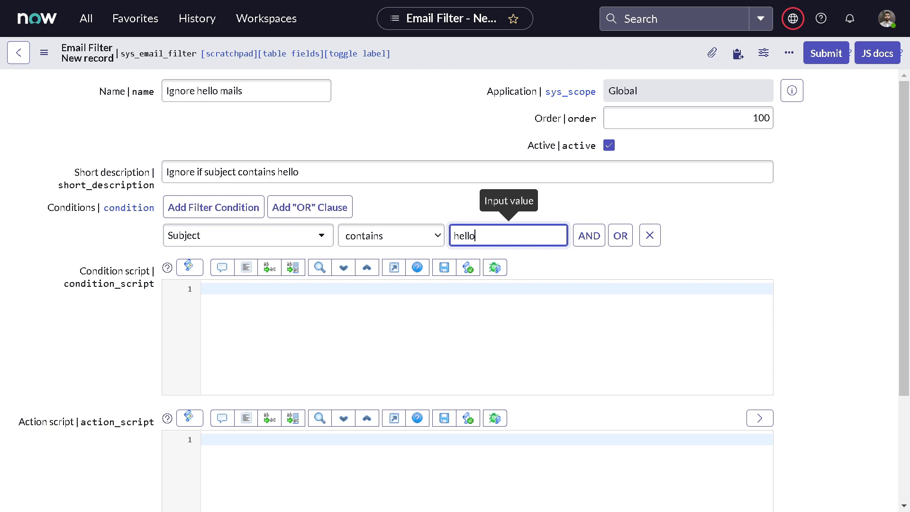
Step: Check the rest of the new email filter's form and save the record while staying on it
scroll(406, 304, down, 3)
scroll(407, 305, up, 3)
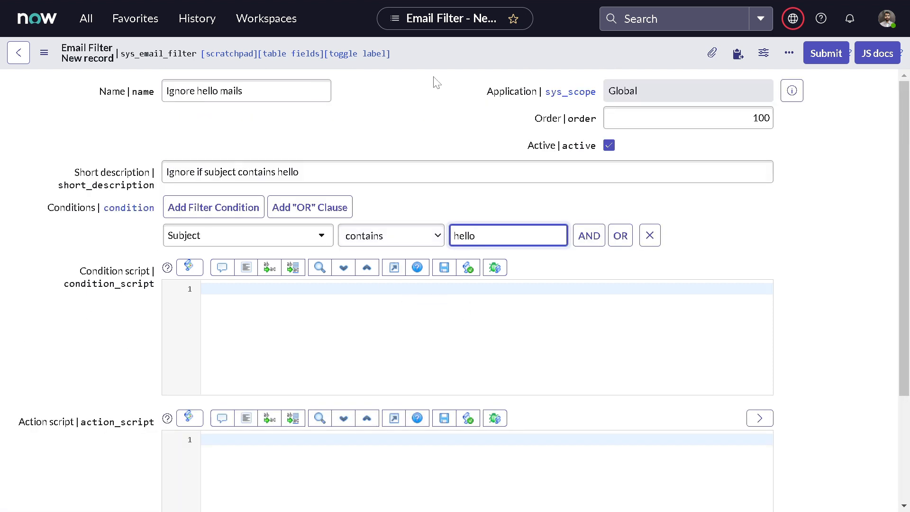
right_click(429, 58)
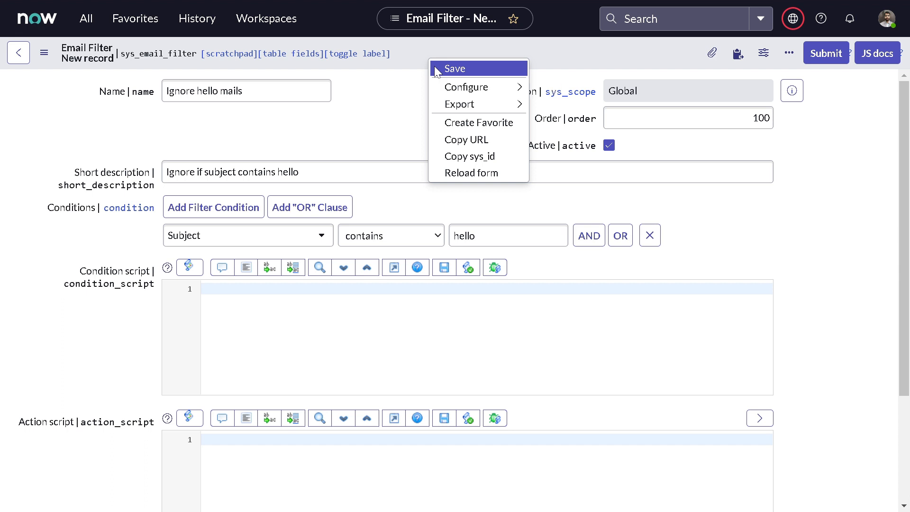
click(437, 69)
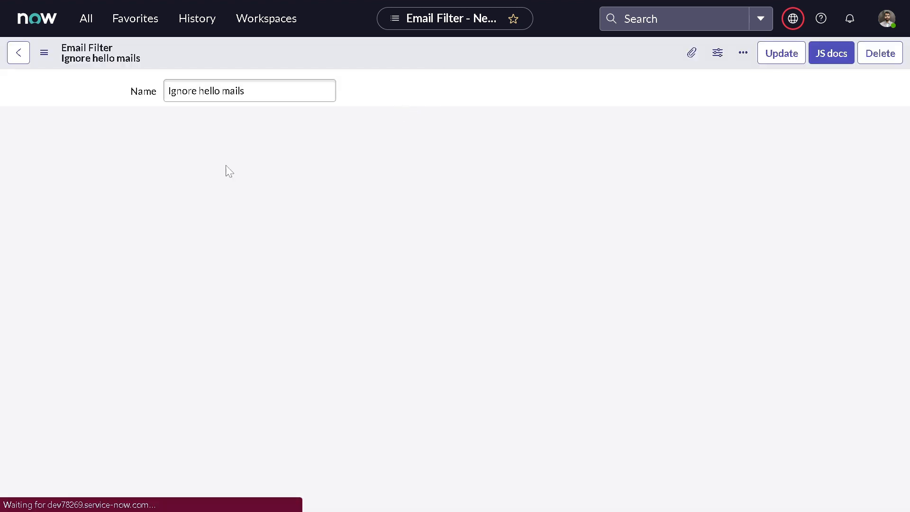
Step: Add a filter action of type Move to Junk to the "Ignore hello mails" filter and submit it
scroll(56, 249, down, 5)
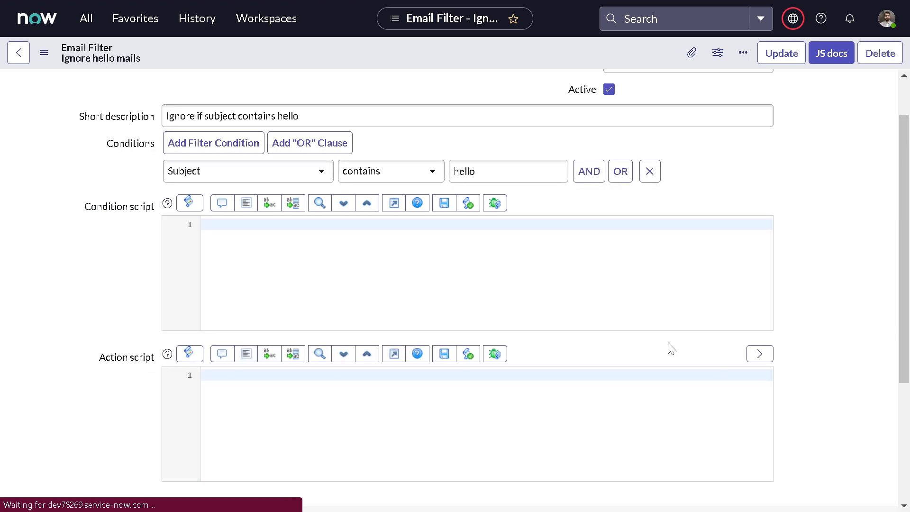
scroll(699, 308, down, 4)
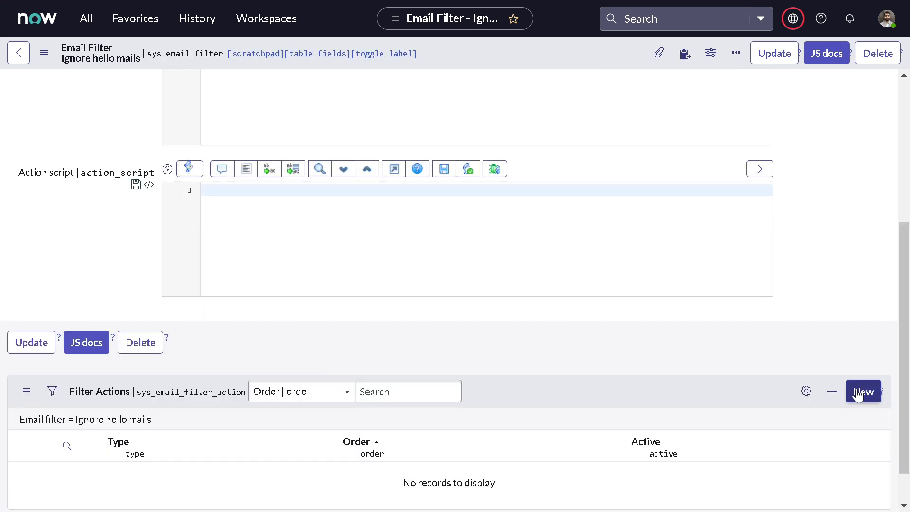
click(858, 395)
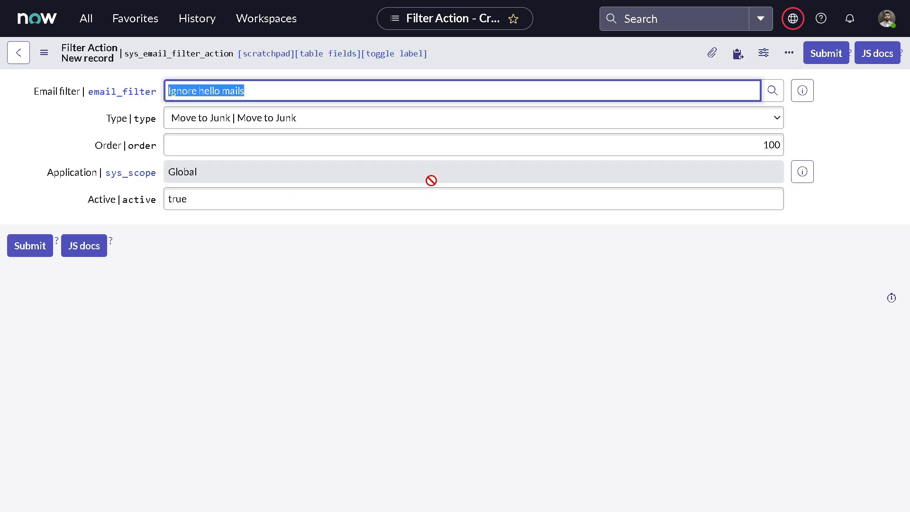
click(294, 118)
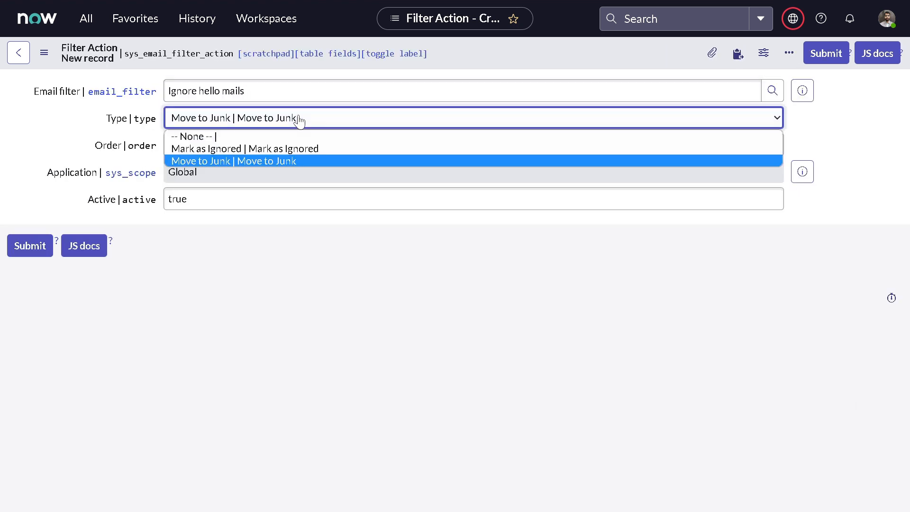
click(278, 162)
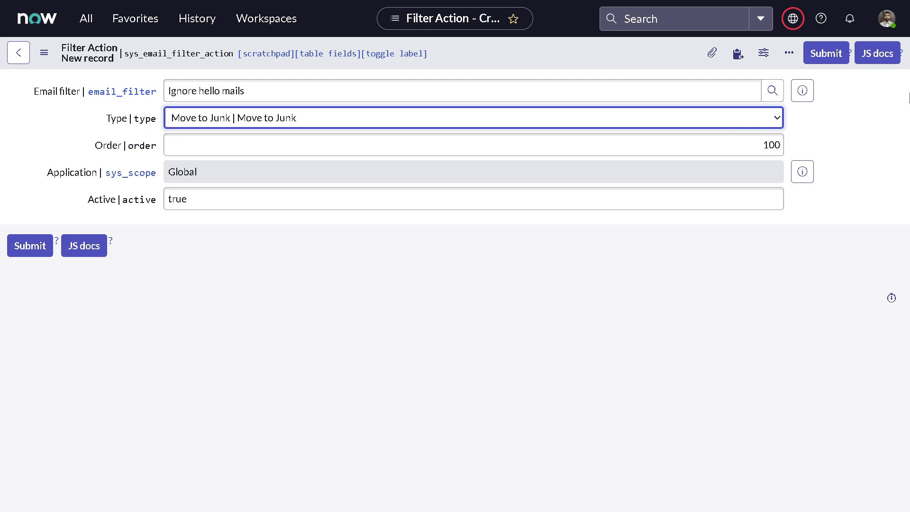
click(837, 56)
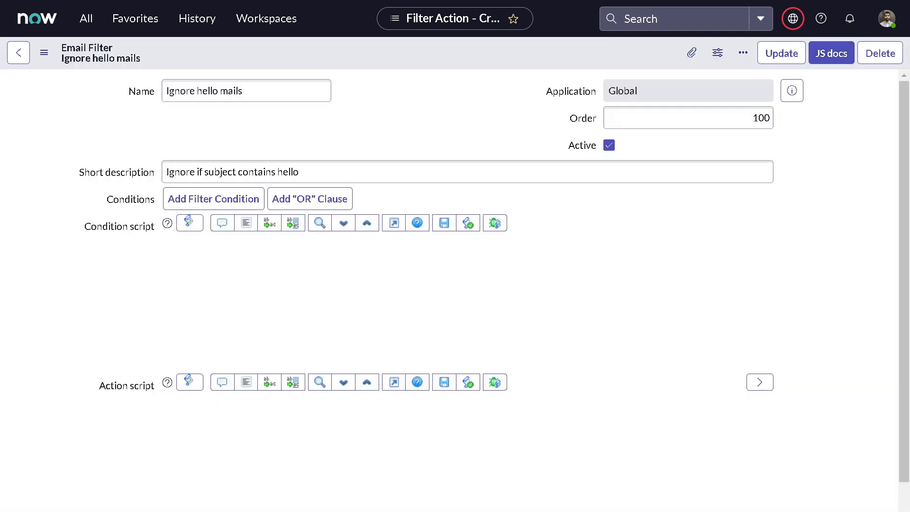
Step: Open the Inbox under the inbound System Mailboxes modules
click(87, 19)
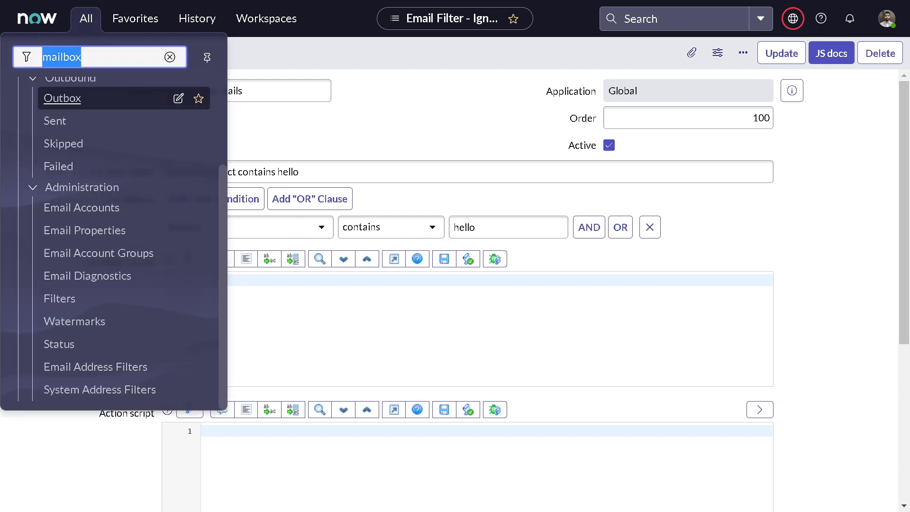
scroll(81, 125, up, 3)
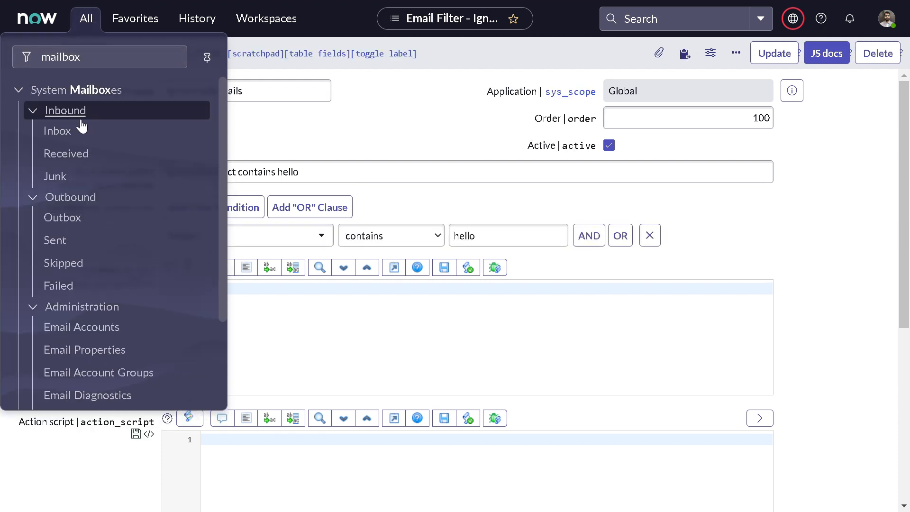
click(57, 131)
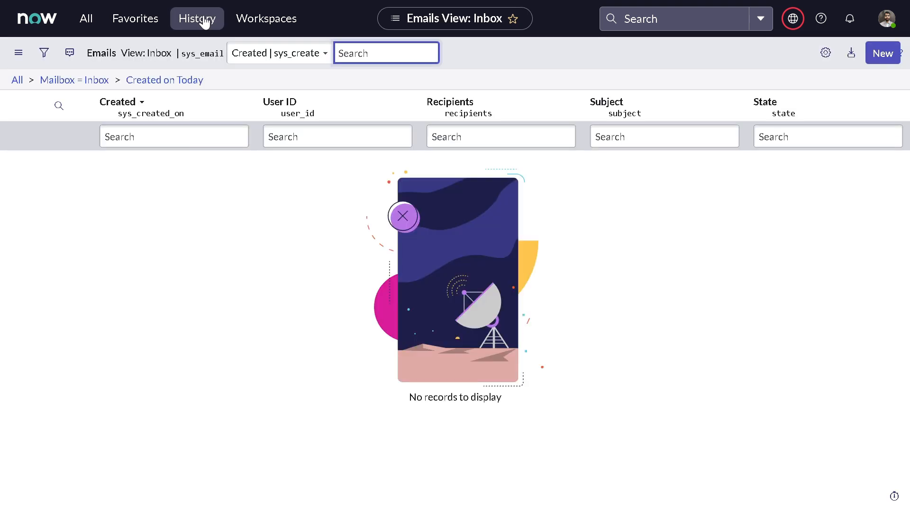
Step: Switch to Gmail and start a new message addressed to the ServiceNow instance's developer e-mail address
key(F11)
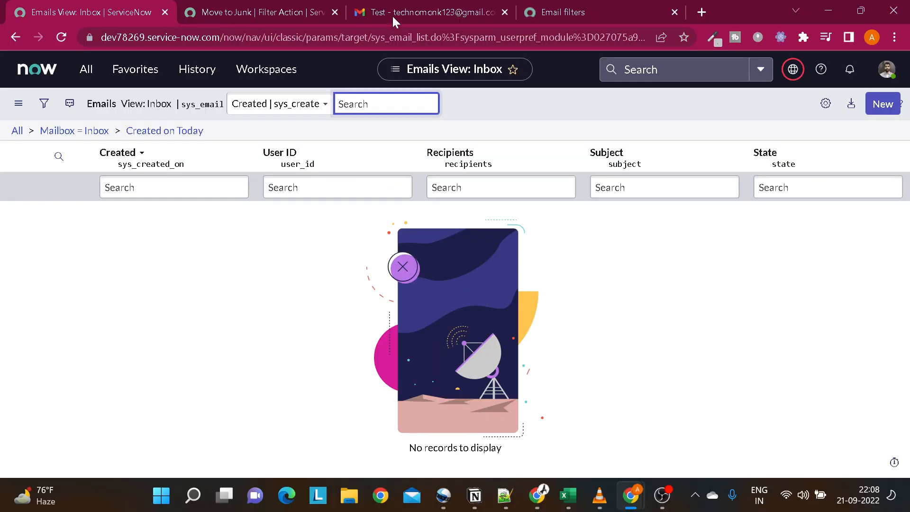
click(391, 15)
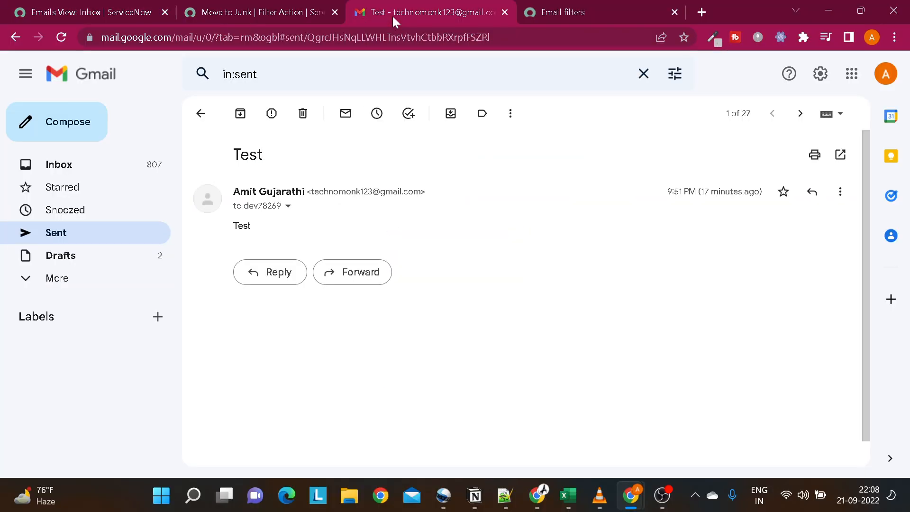
click(40, 175)
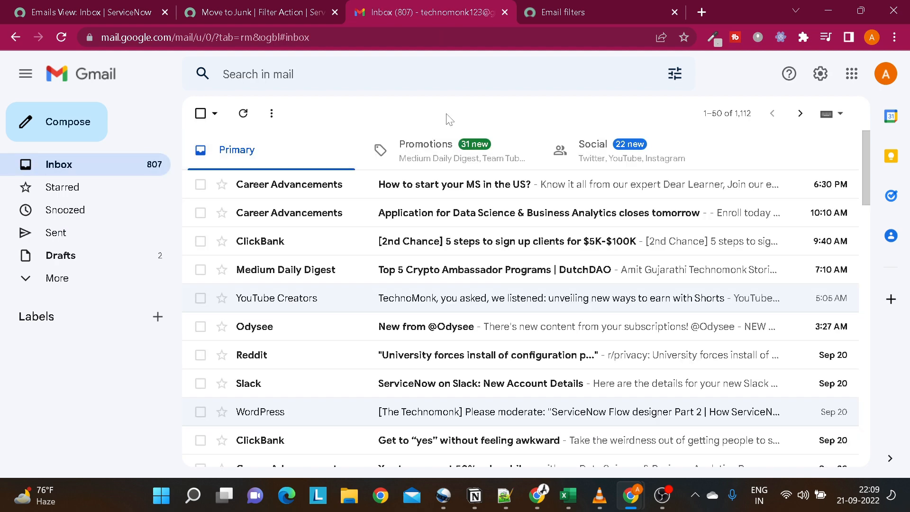
click(46, 137)
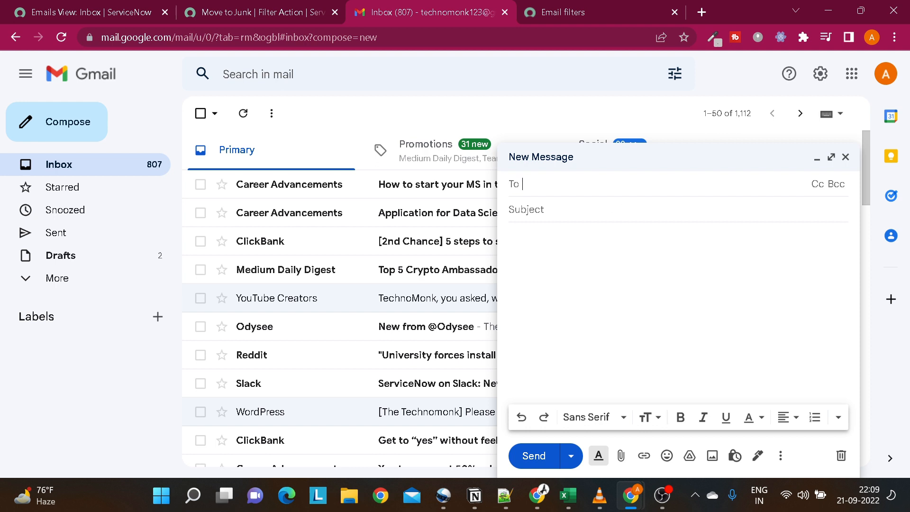
text(dev)
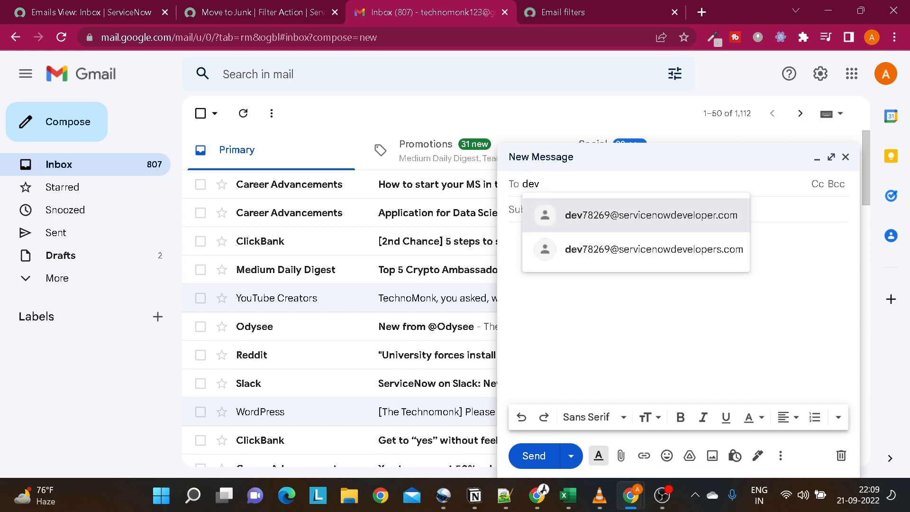
click(625, 250)
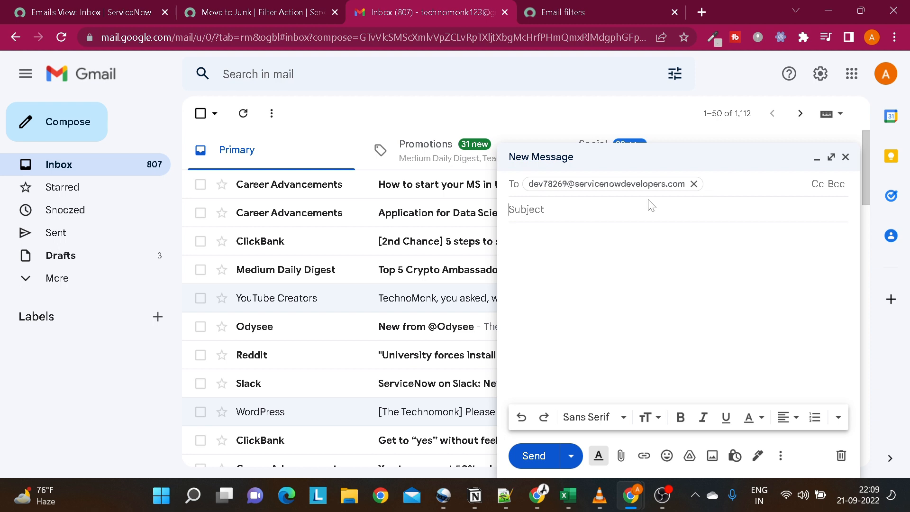
Step: Set the new message's subject to "hello world" in lowercase
text(HEllo)
key(BackSpace)
key(BackSpace)
key(BackSpace)
key(BackSpace)
key(BackSpace)
text(hel)
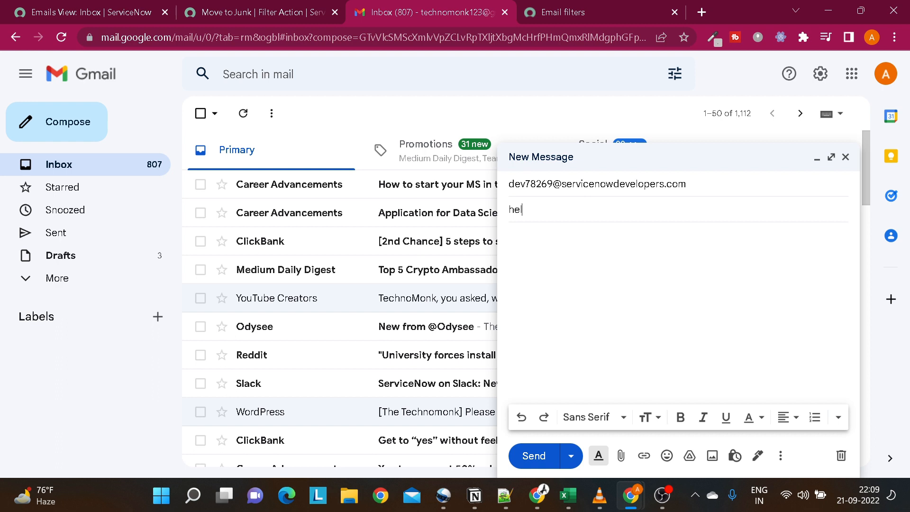
text(lo world)
Step: Write "hello world body" as the message text and send the email
click(832, 388)
text(hello wor)
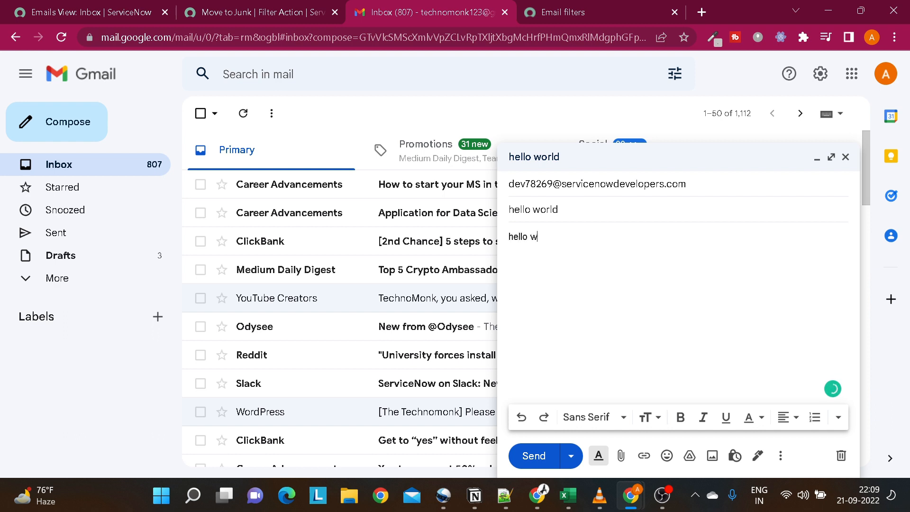
text(ld body)
click(549, 456)
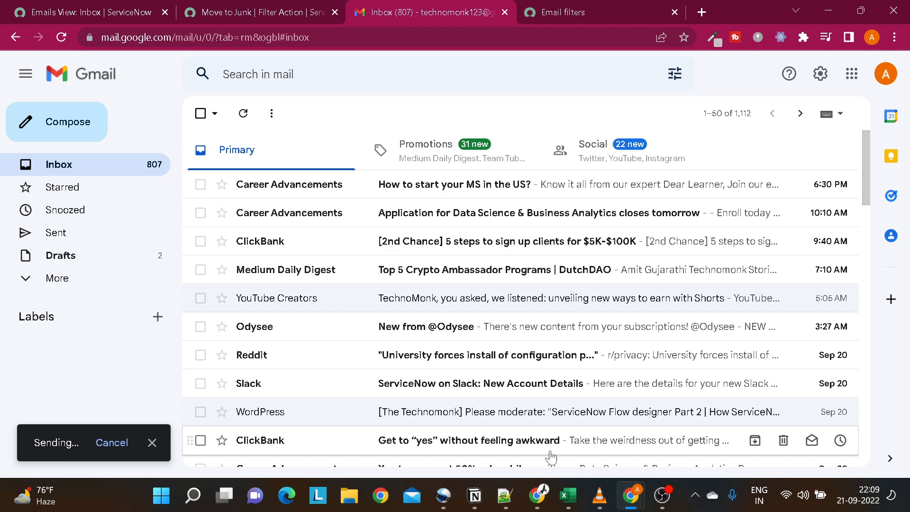
Step: Return to ServiceNow, reopen the inbound Inbox and reload the emails created today to check for the test email
click(110, 4)
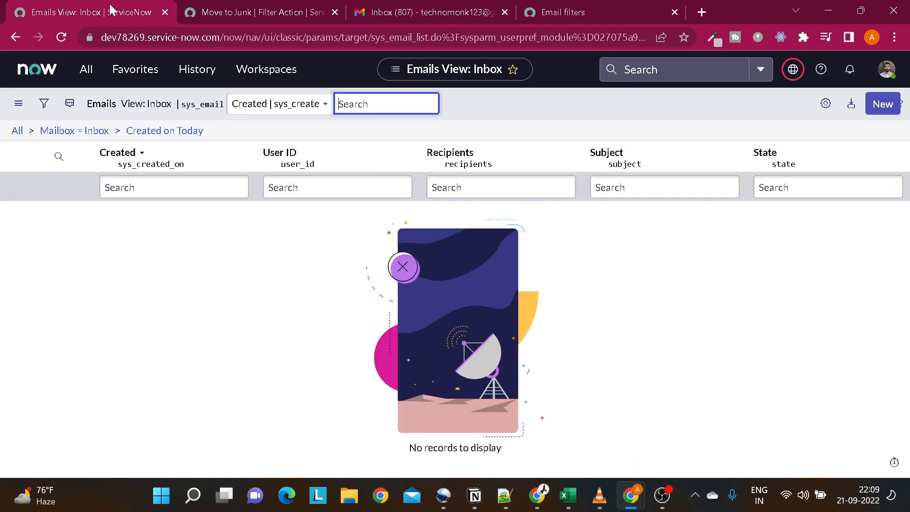
click(90, 67)
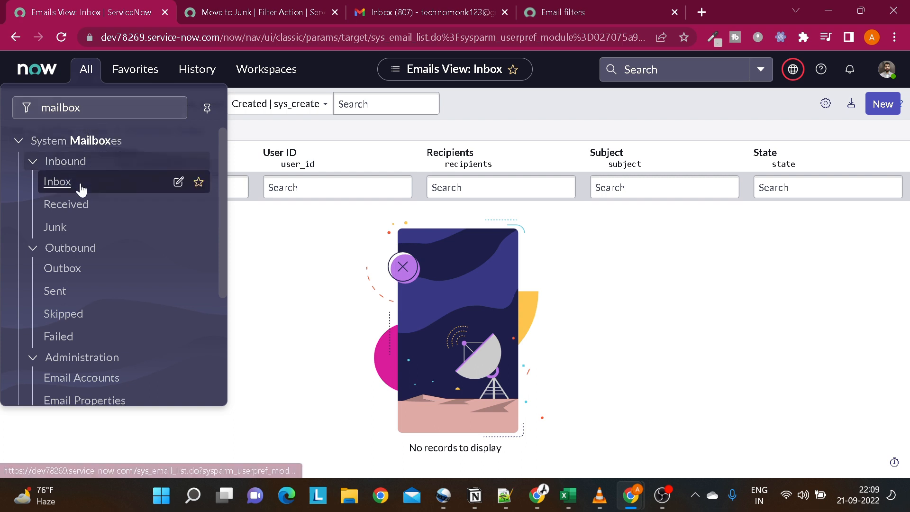
click(82, 188)
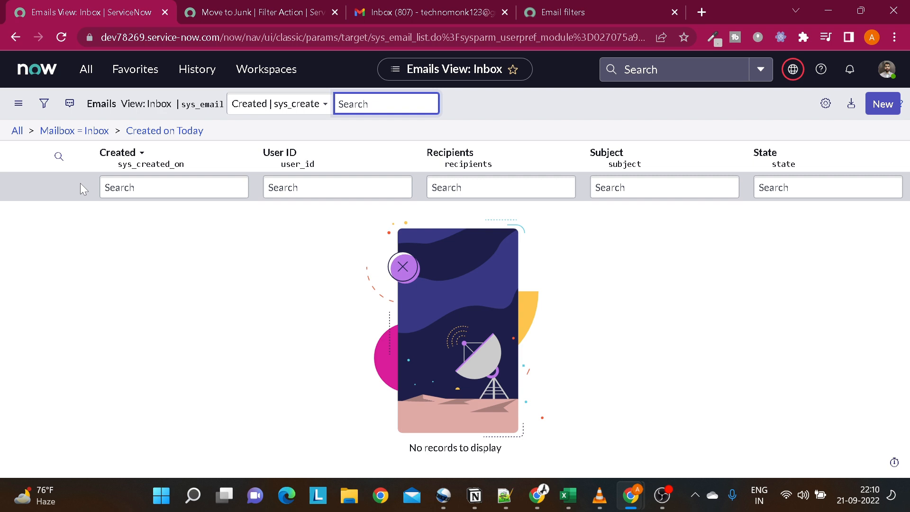
click(140, 131)
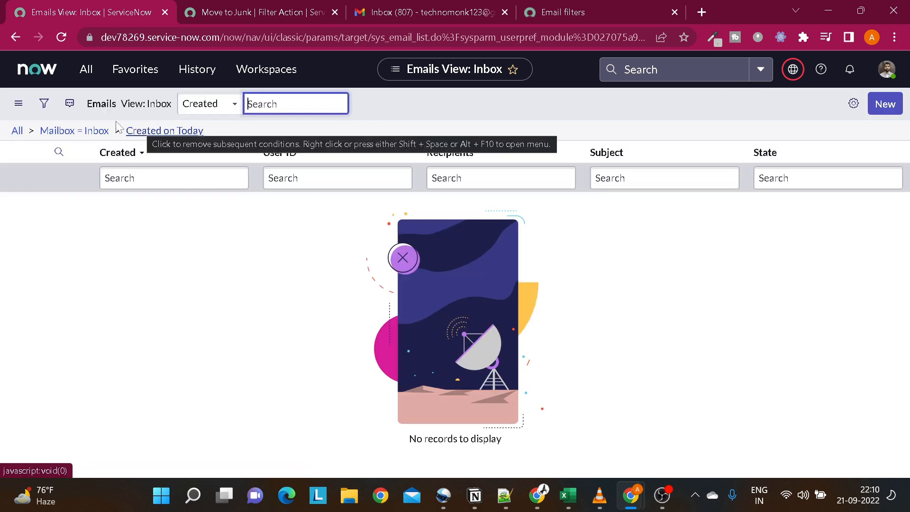
Step: Pin the navigator open, return to full-screen view and open the inbound Junk mailbox
click(89, 76)
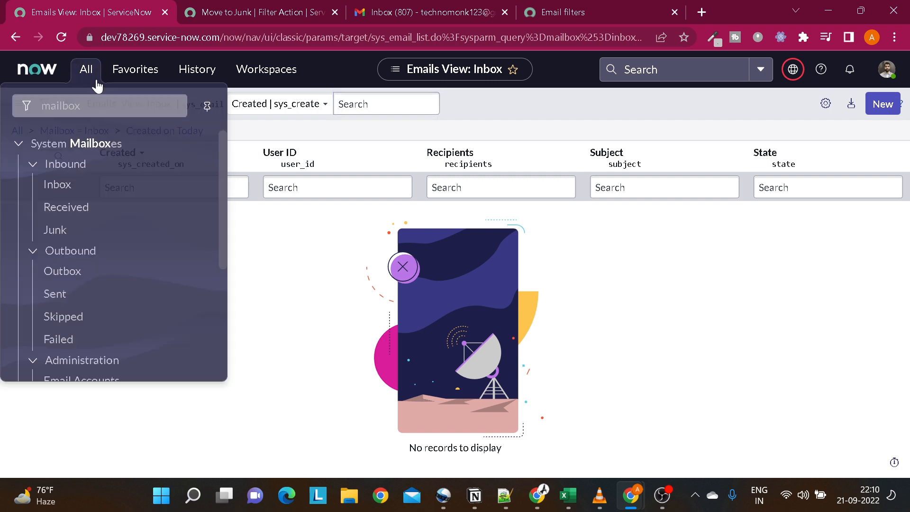
click(207, 108)
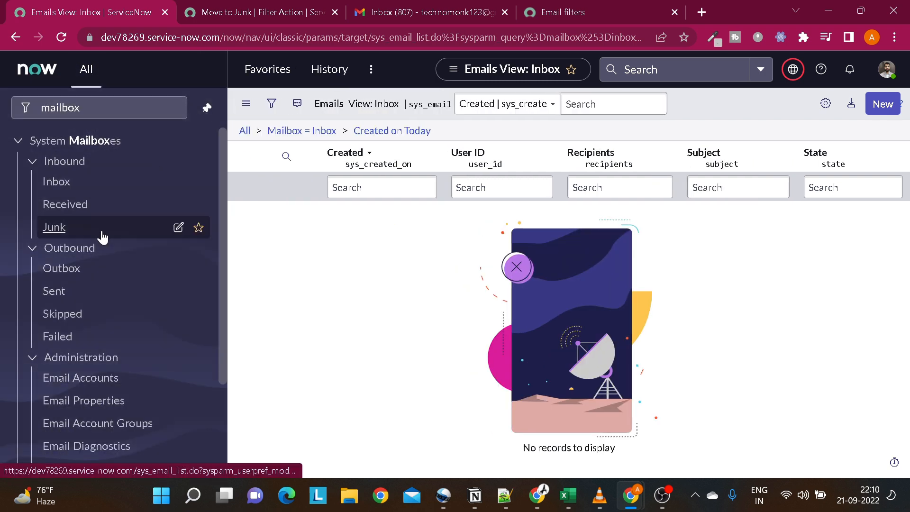
key(F11)
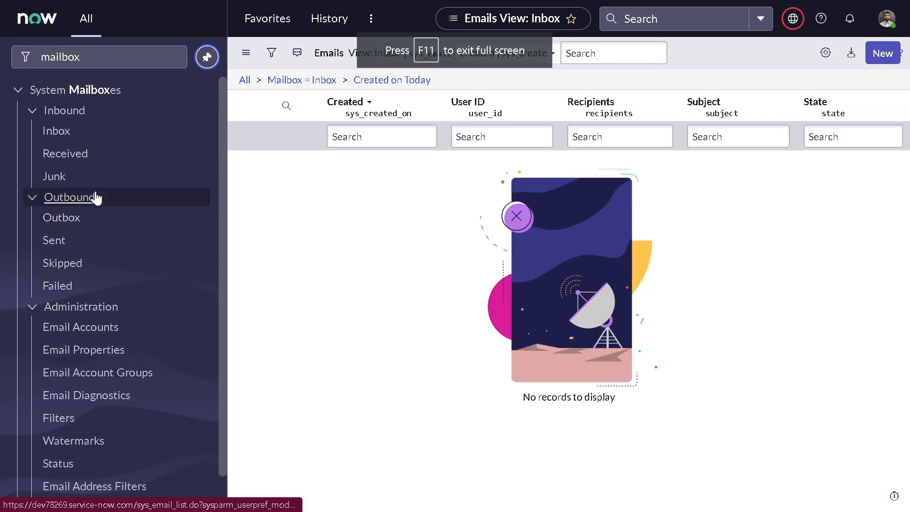
click(86, 183)
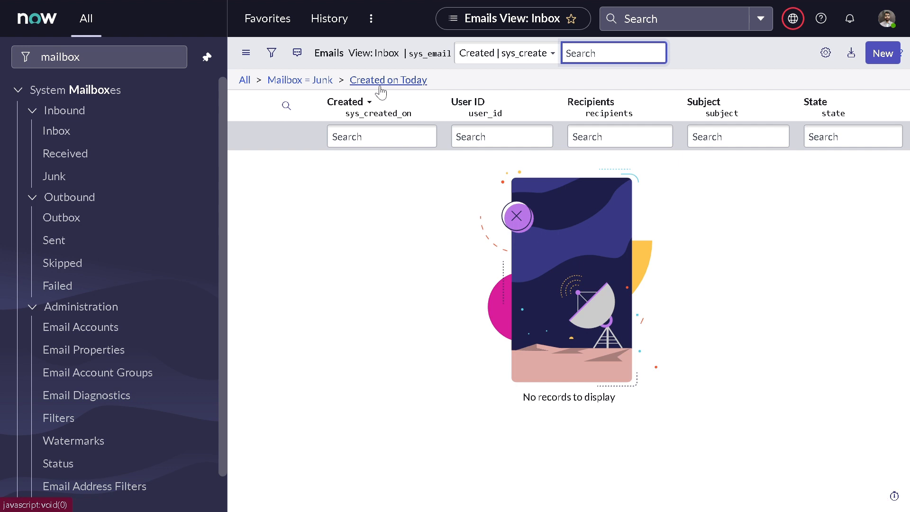
Step: Reload the Junk mailbox's list of emails created today repeatedly to check for the "hello world" test email
click(384, 88)
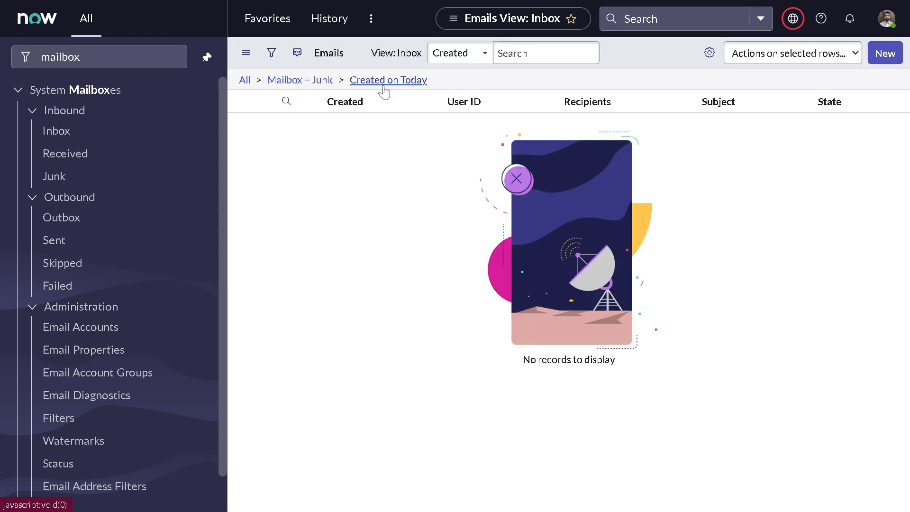
click(385, 86)
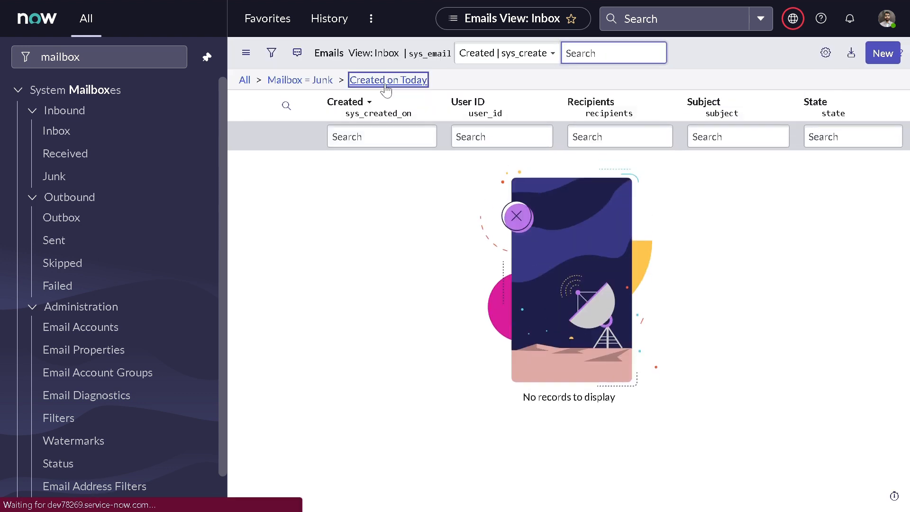
click(386, 87)
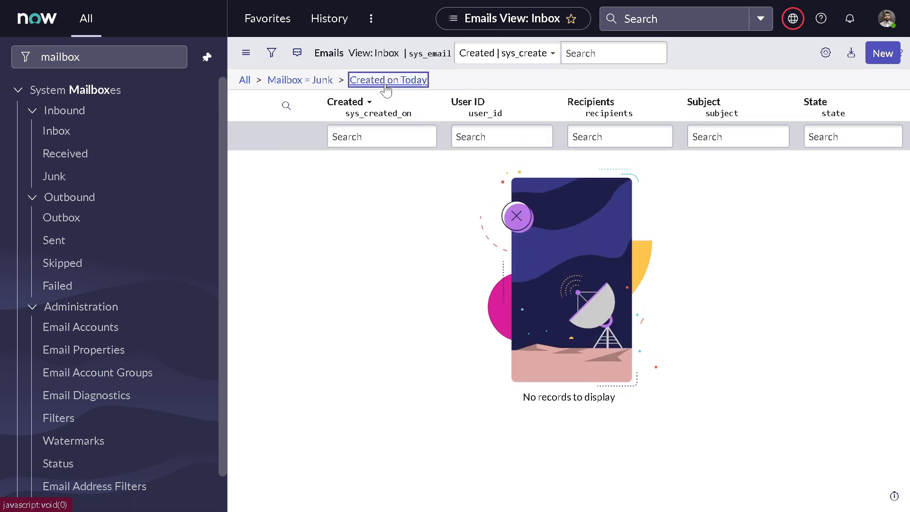
click(387, 88)
click(387, 89)
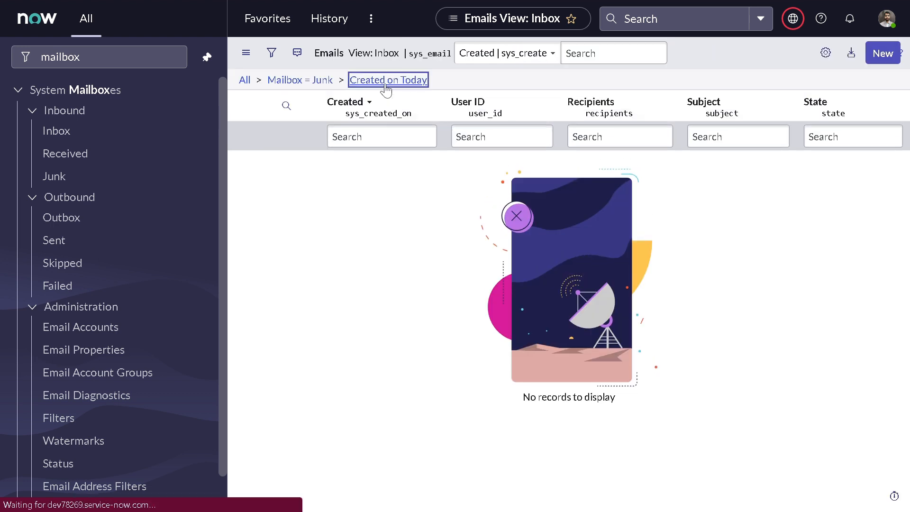
click(386, 88)
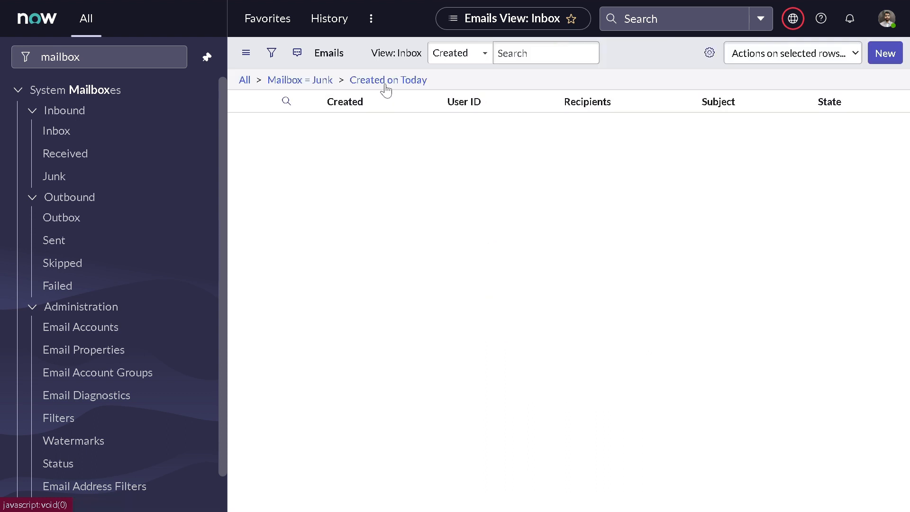
click(386, 89)
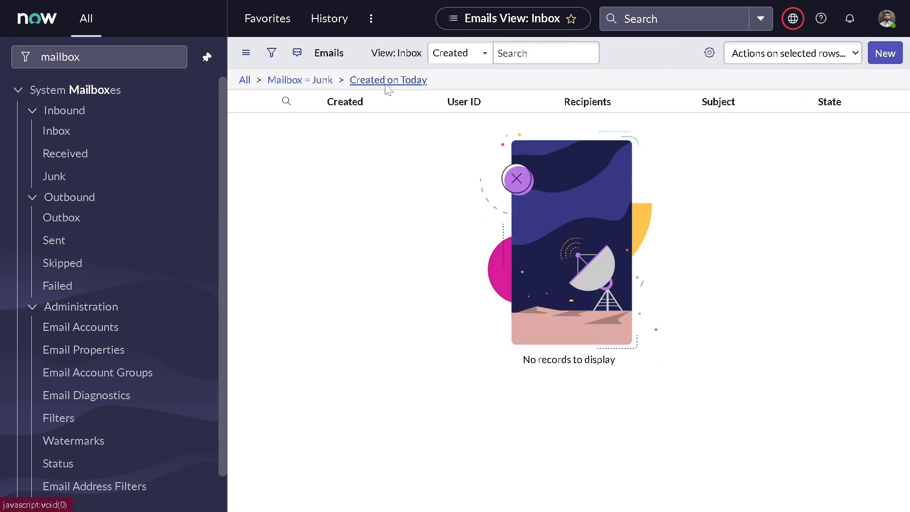
click(386, 88)
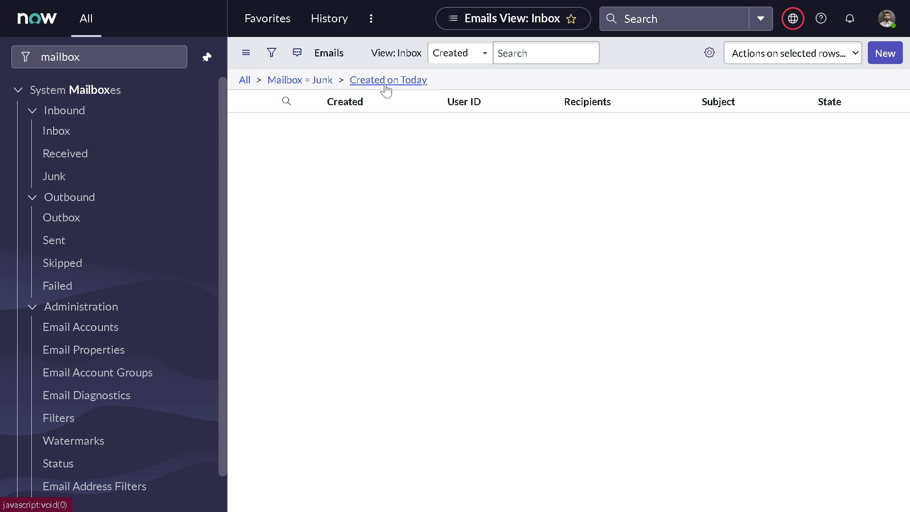
click(387, 88)
click(386, 88)
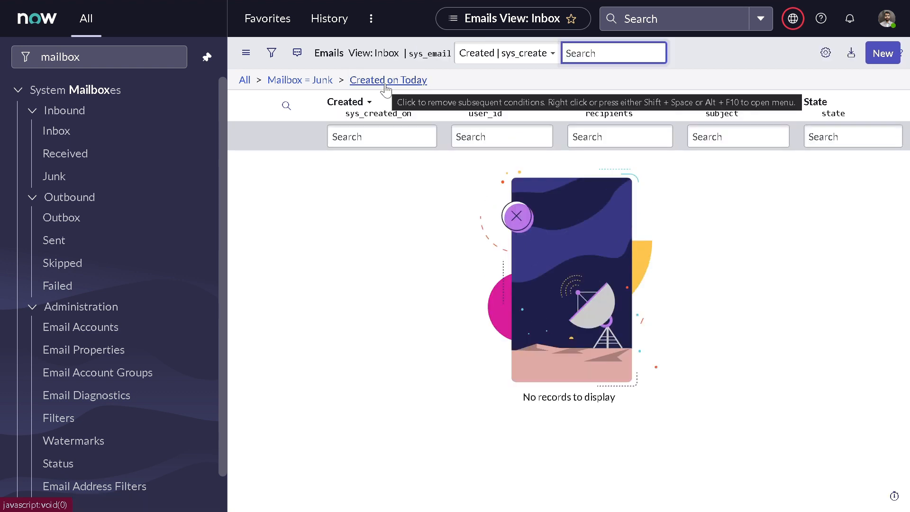
click(387, 88)
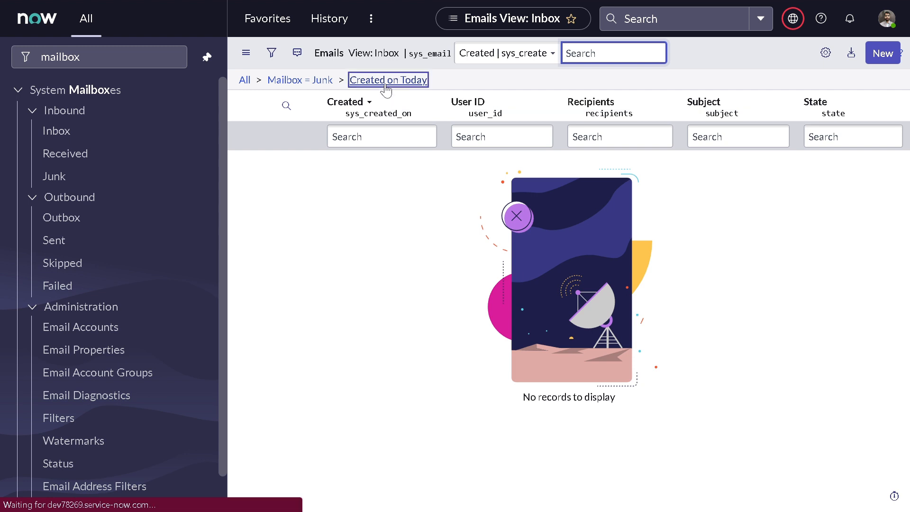
click(387, 89)
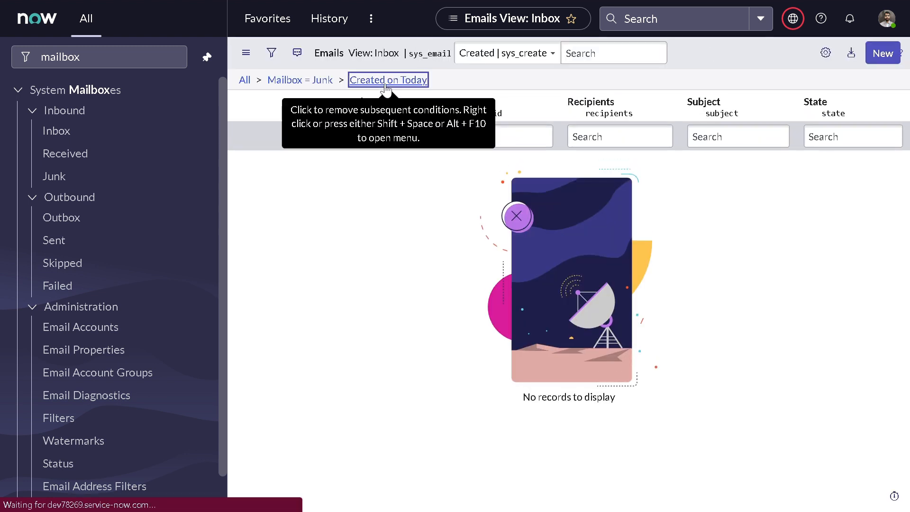
click(387, 89)
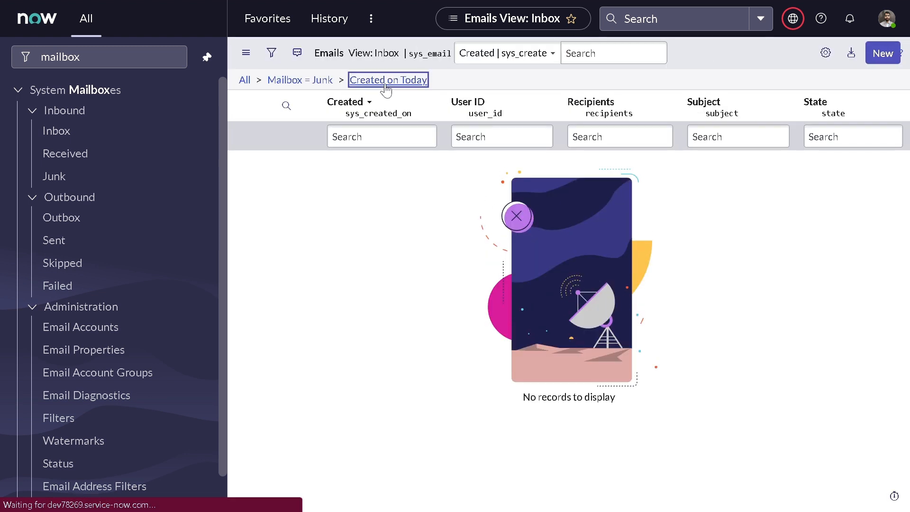
click(386, 90)
click(386, 89)
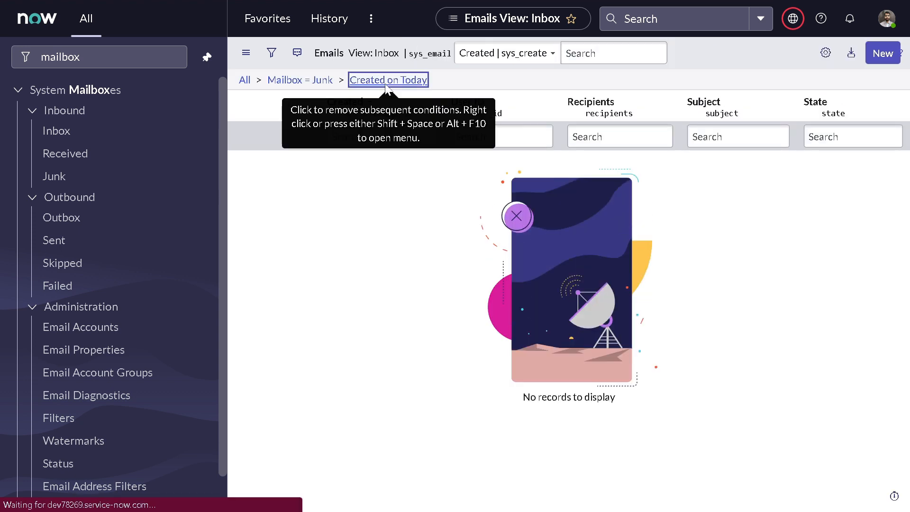
click(386, 89)
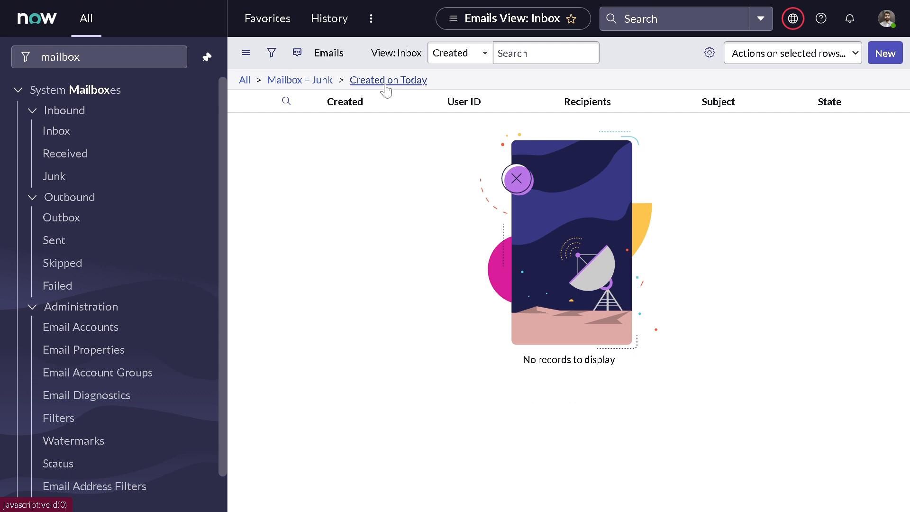
click(386, 89)
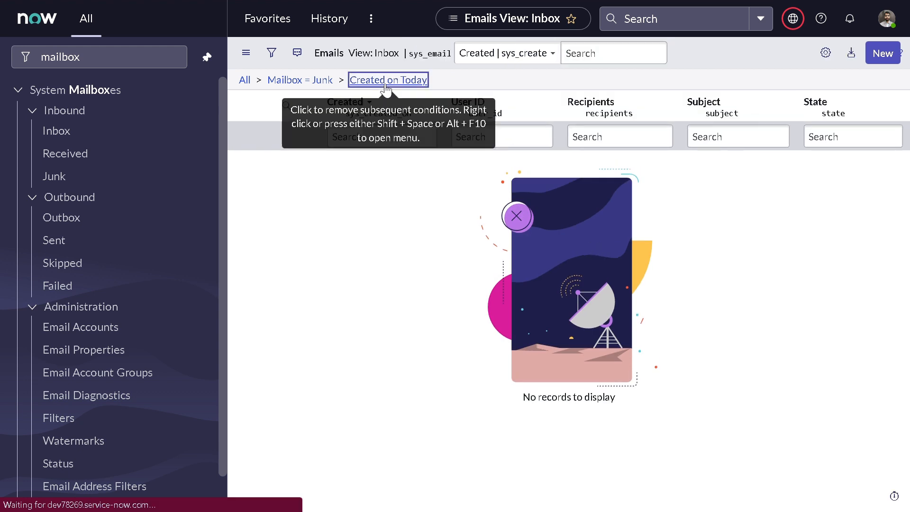
click(386, 89)
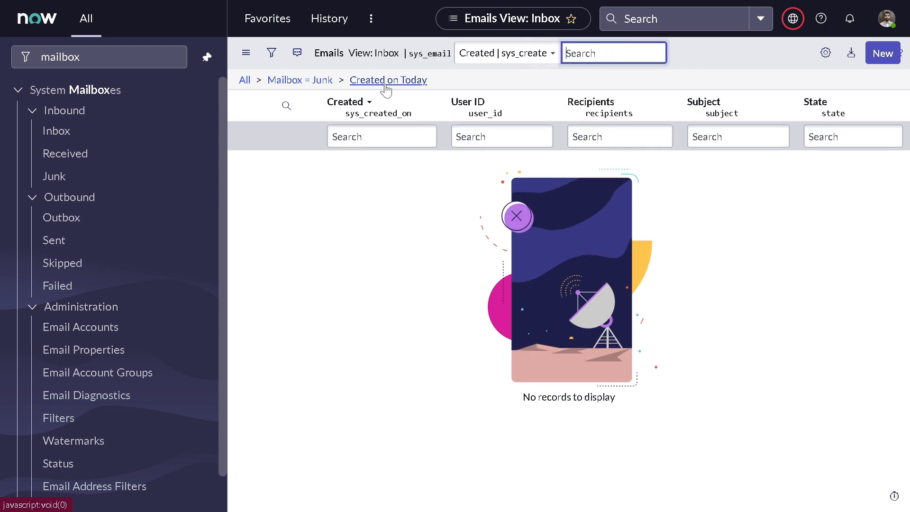
click(386, 89)
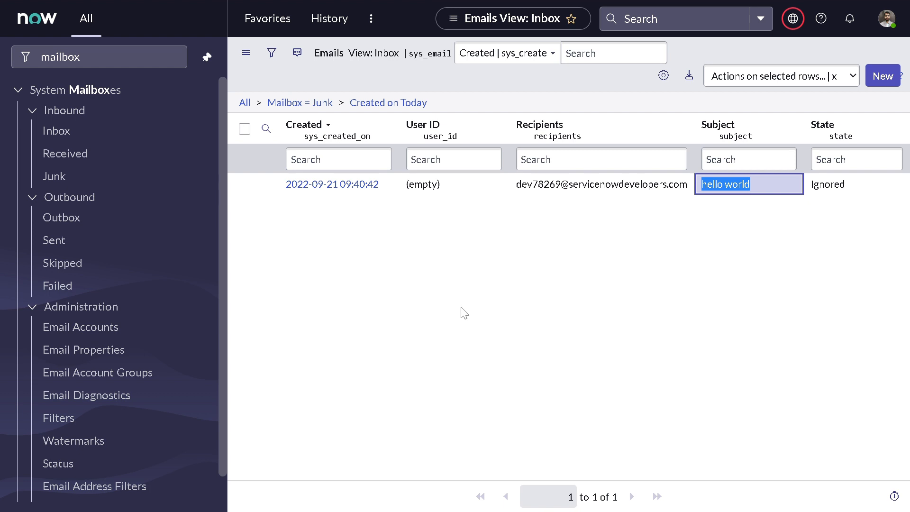
Step: Open the email Filters list under the System Mailboxes administration modules
scroll(115, 213, down, 1)
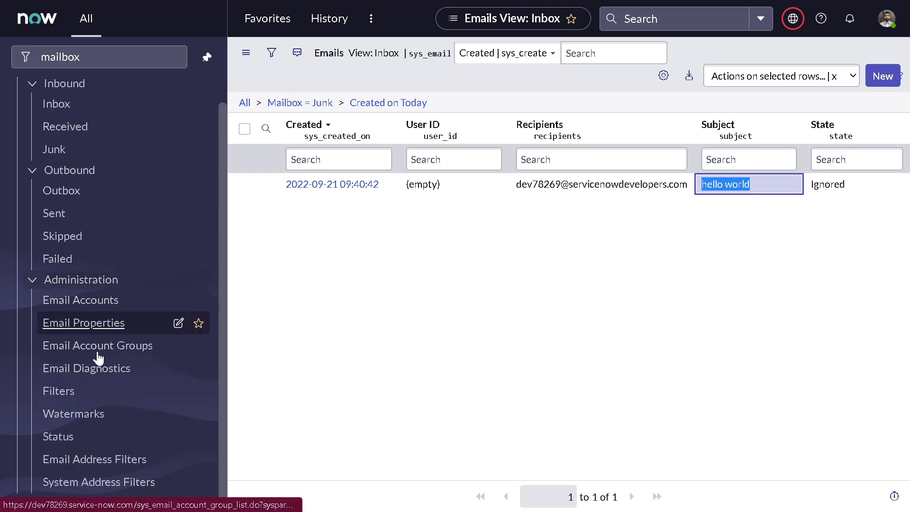
click(78, 392)
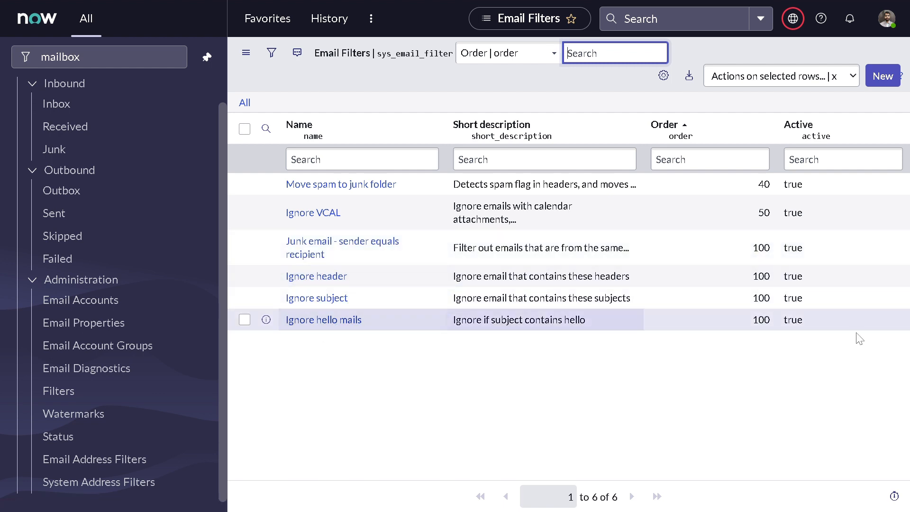
Step: Set the Active value of the "Ignore hello mails" filter to false and save it in the list
click(810, 324)
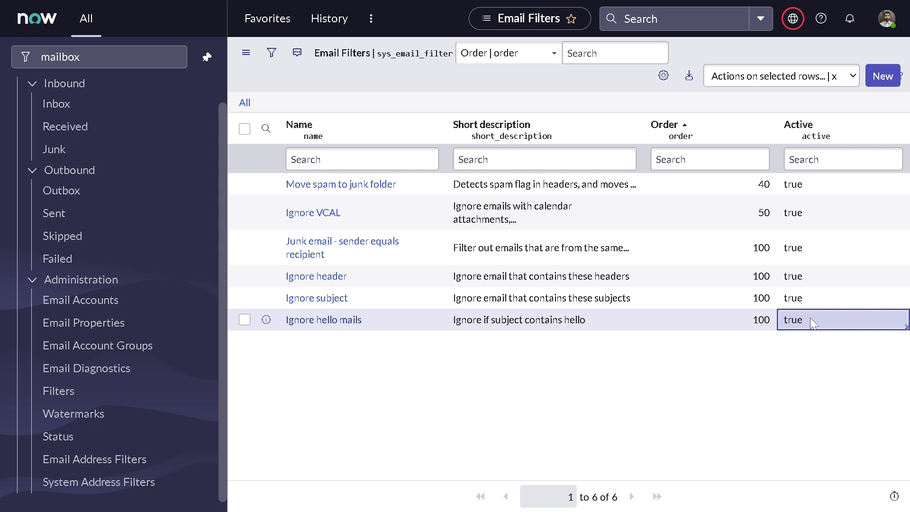
double_click(809, 318)
click(811, 325)
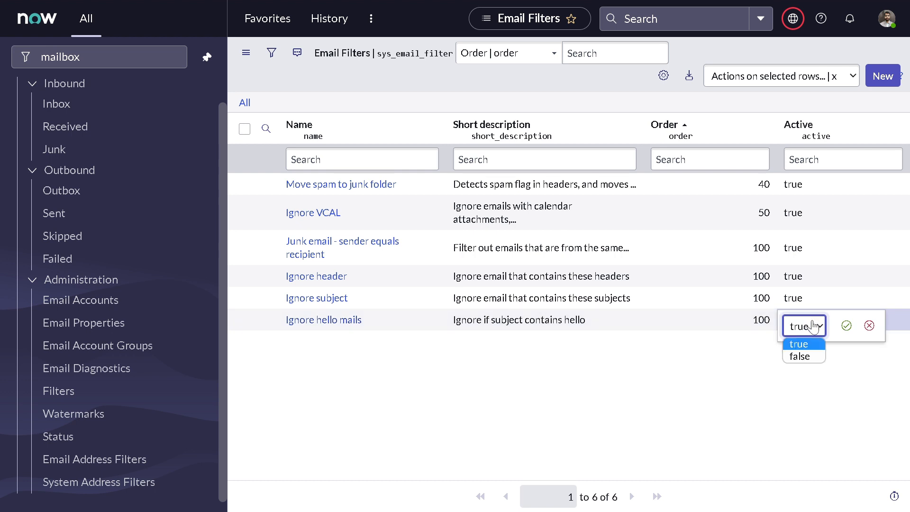
click(800, 356)
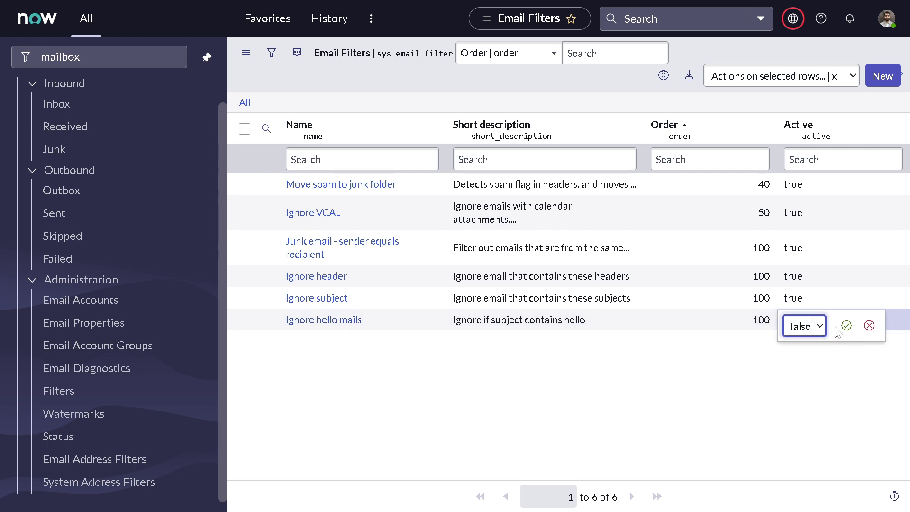
click(844, 326)
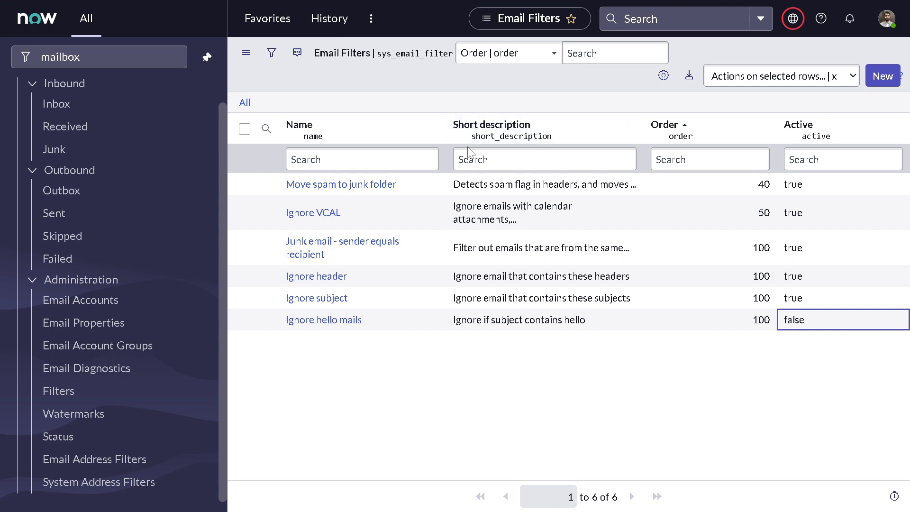
Step: Switch to Gmail and start a new message addressed to the ServiceNow instance's servicenowdevelopers.com email address
key(F11)
click(448, 18)
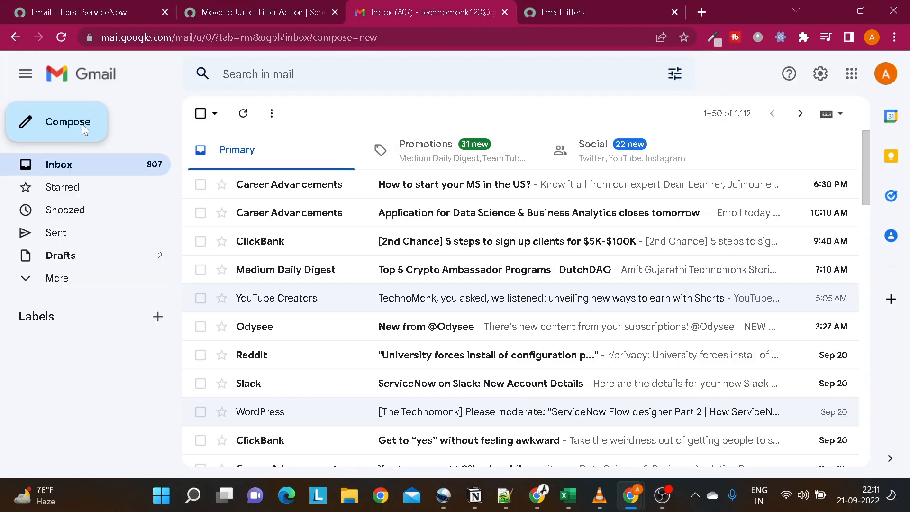
click(81, 123)
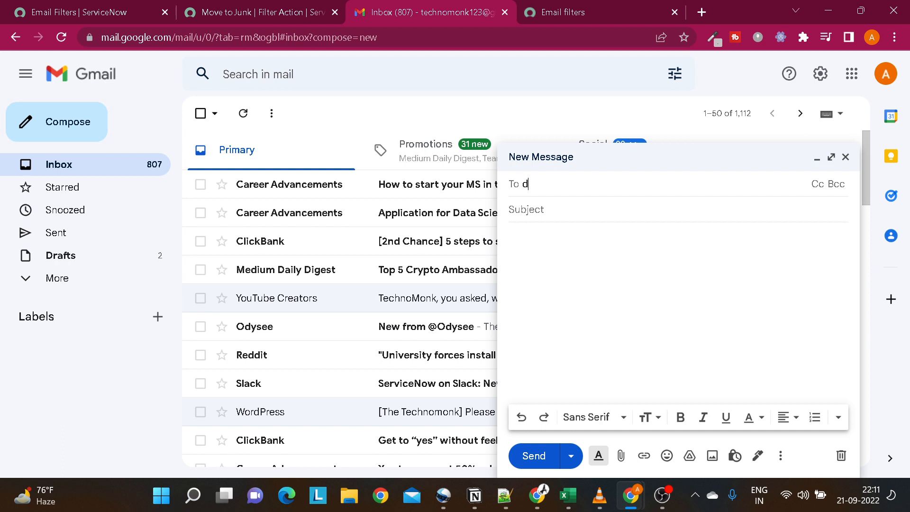
text(de)
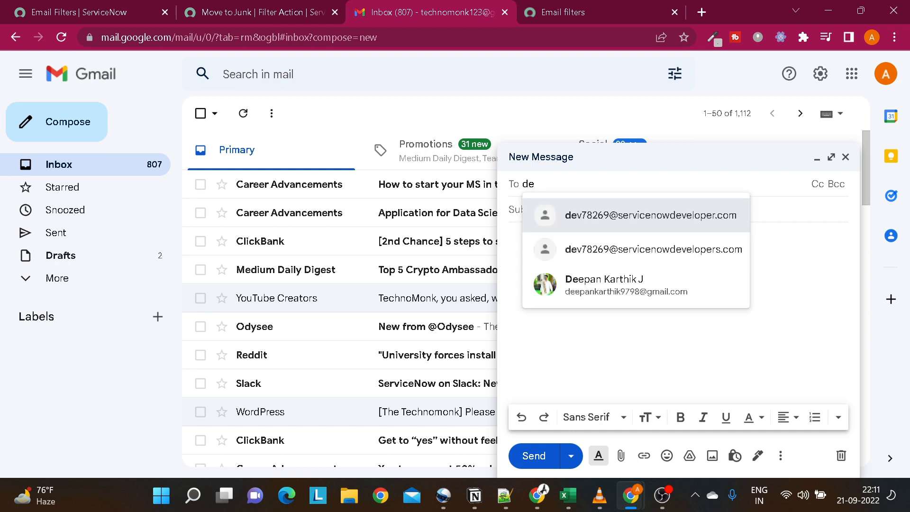
key(Down)
key(Return)
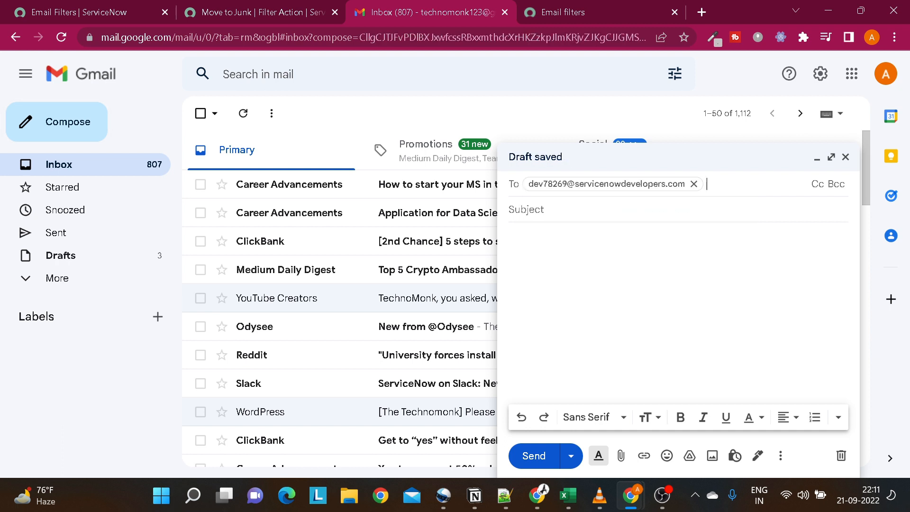
Step: Give the message the subject "hello world" and the body "hello world body", and send it
key(Tab)
text(hellom)
key(BackSpace)
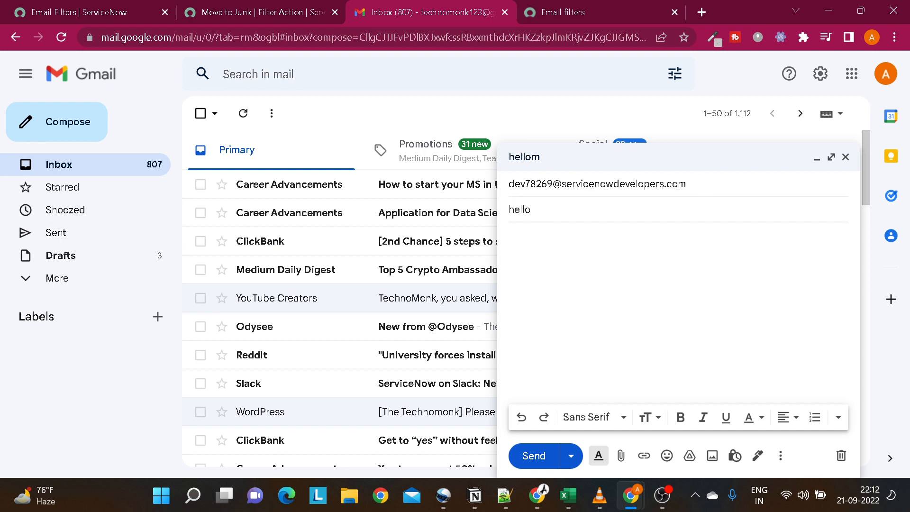
text(world)
click(833, 389)
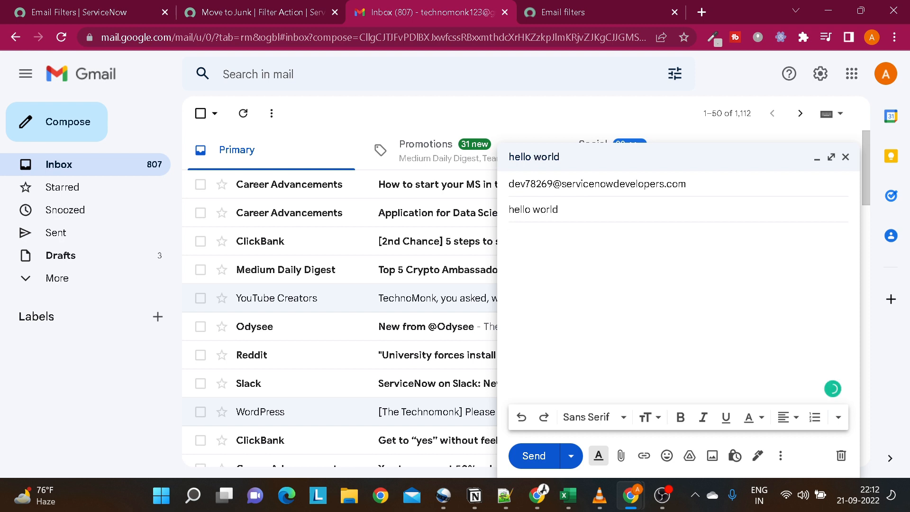
text(hello world body)
click(541, 456)
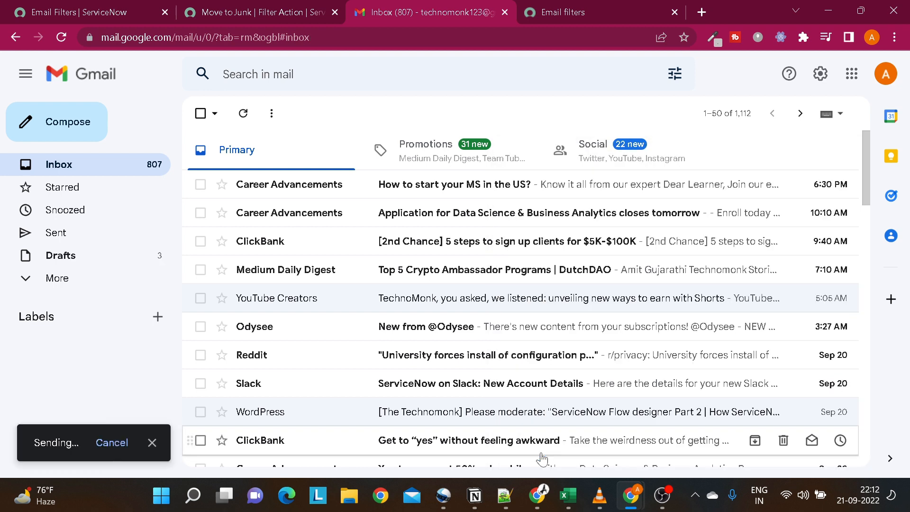
Step: Return to ServiceNow in full-screen view and reload the inbound Junk mailbox to check for the new test email
click(244, 5)
click(108, 13)
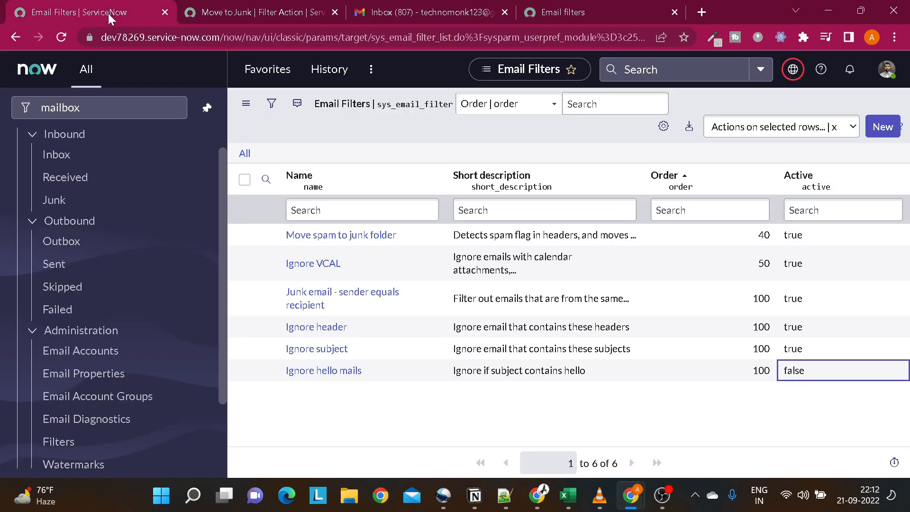
click(81, 201)
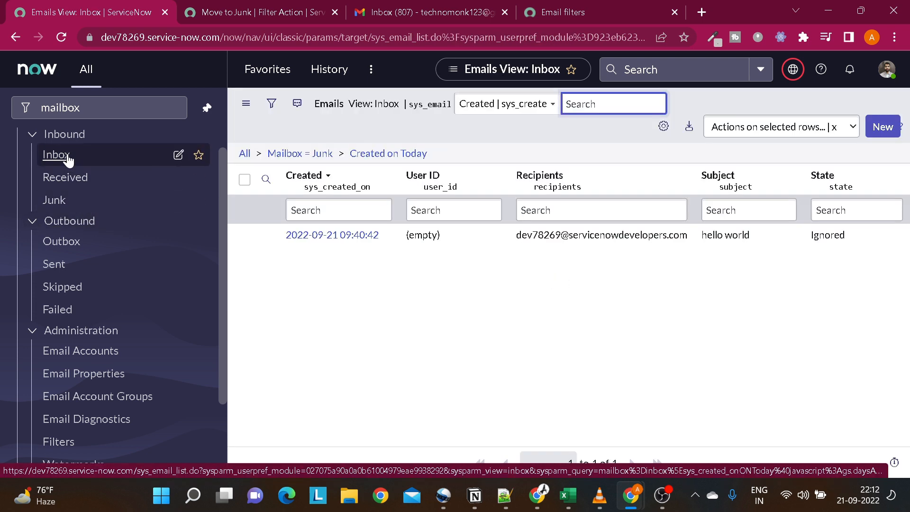
click(62, 202)
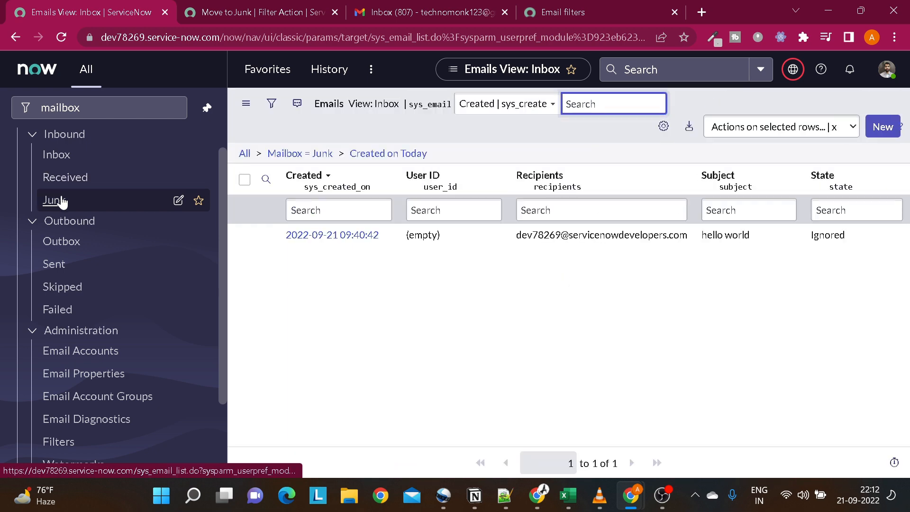
click(62, 201)
key(F11)
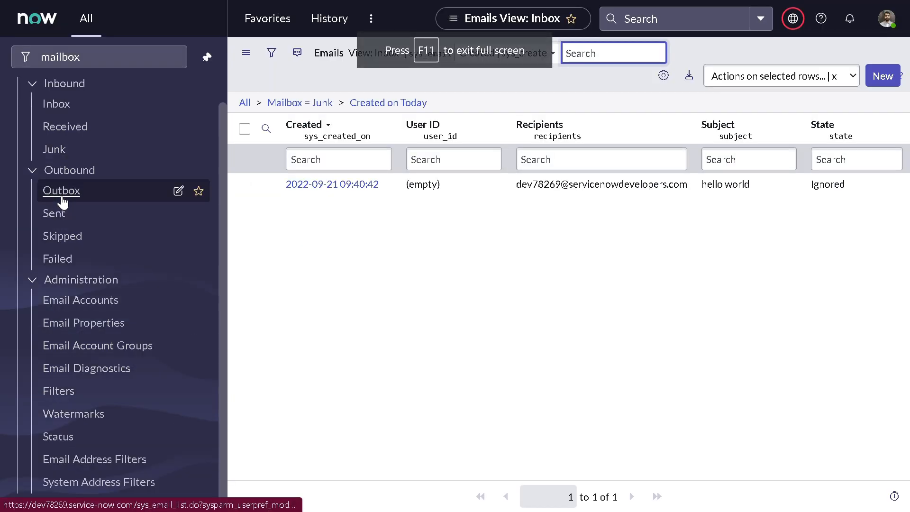
click(73, 148)
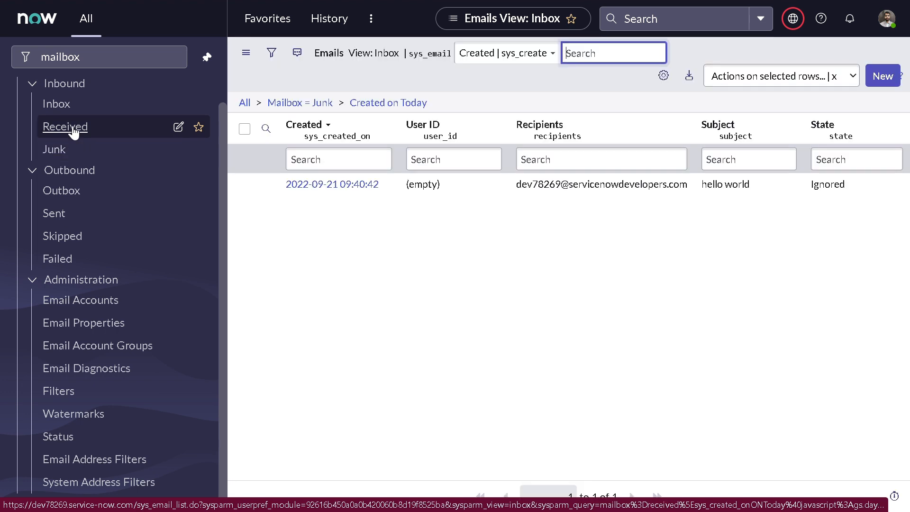
Step: Open the inbound Received mailbox and reload its list of emails created today repeatedly to check for the test email
click(74, 129)
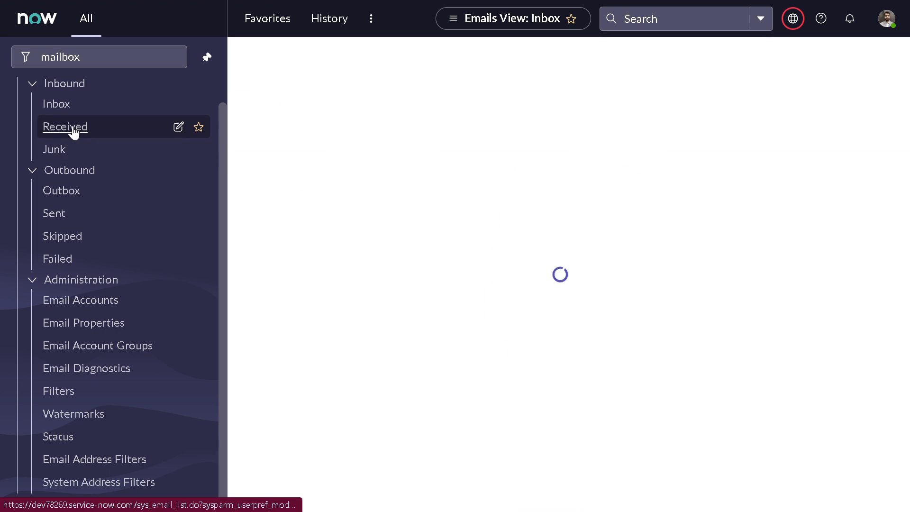
click(73, 128)
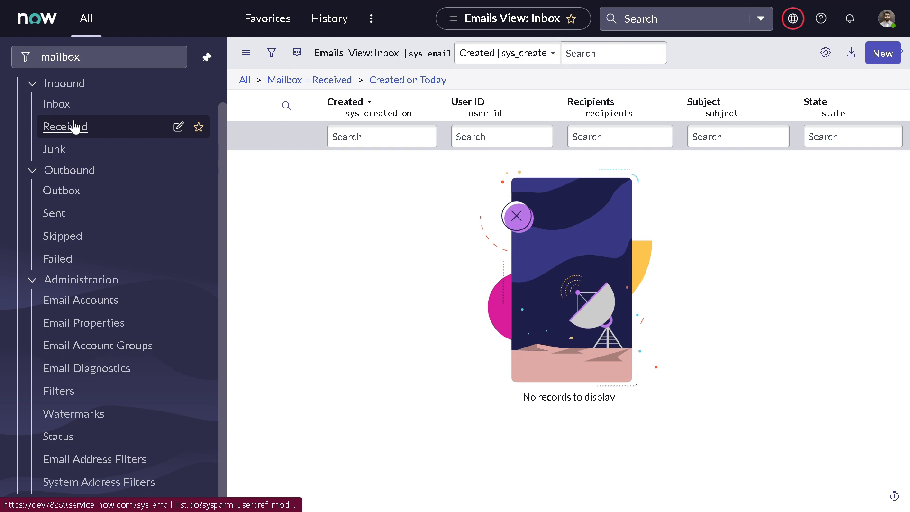
click(74, 126)
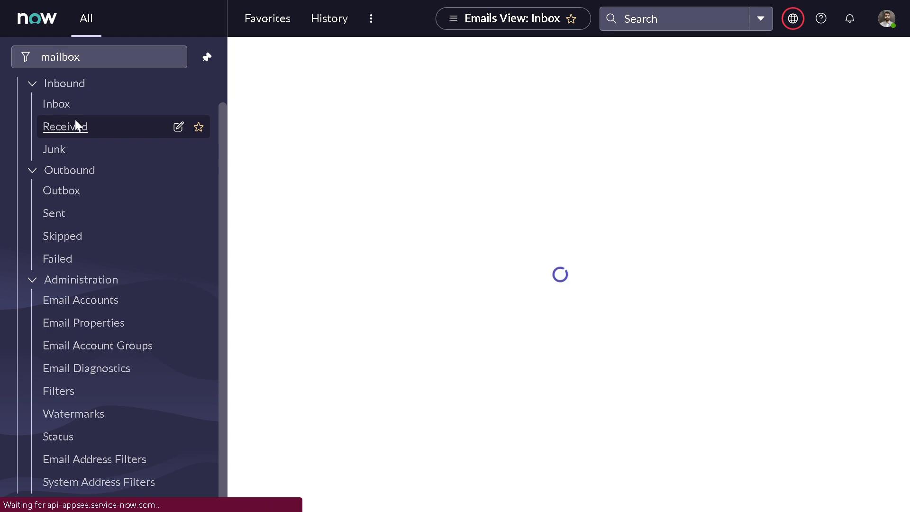
click(75, 124)
click(78, 124)
click(78, 125)
click(78, 126)
click(78, 122)
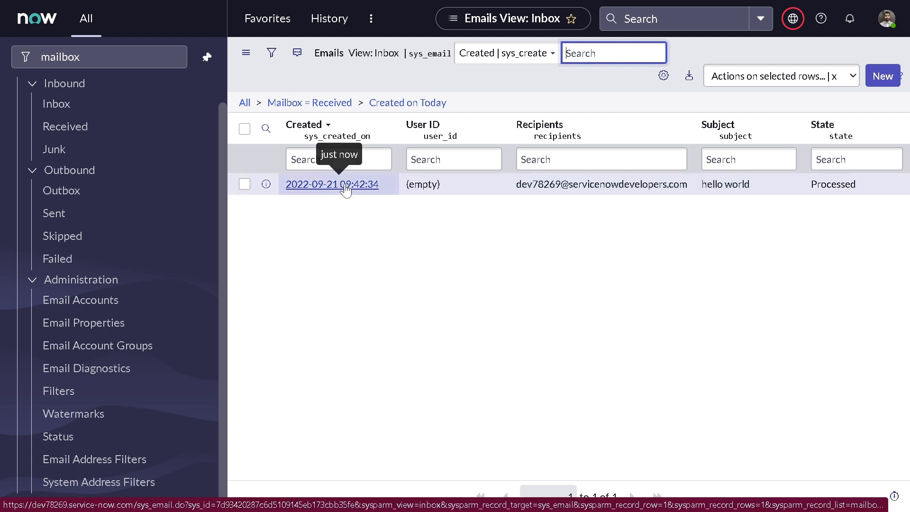
Step: Check the state of the received "hello world" email and compare it with the contents of the Junk mailbox
click(816, 197)
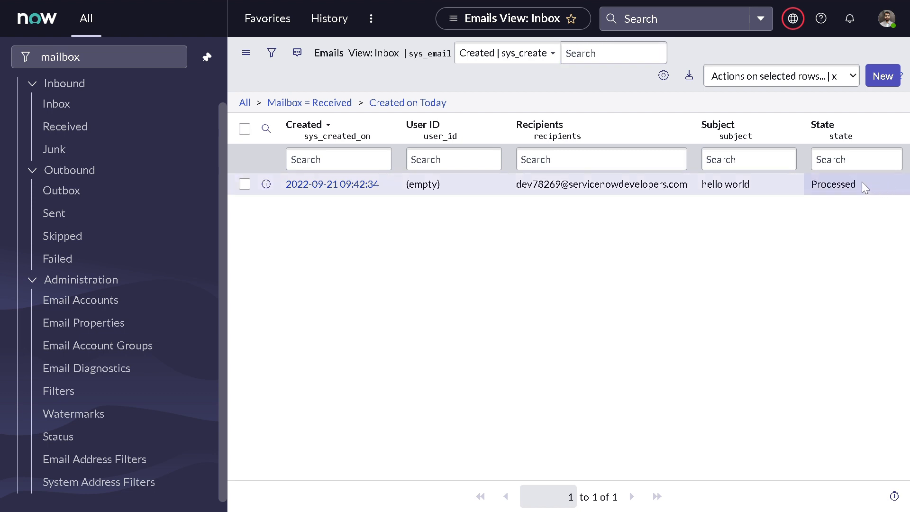
click(69, 149)
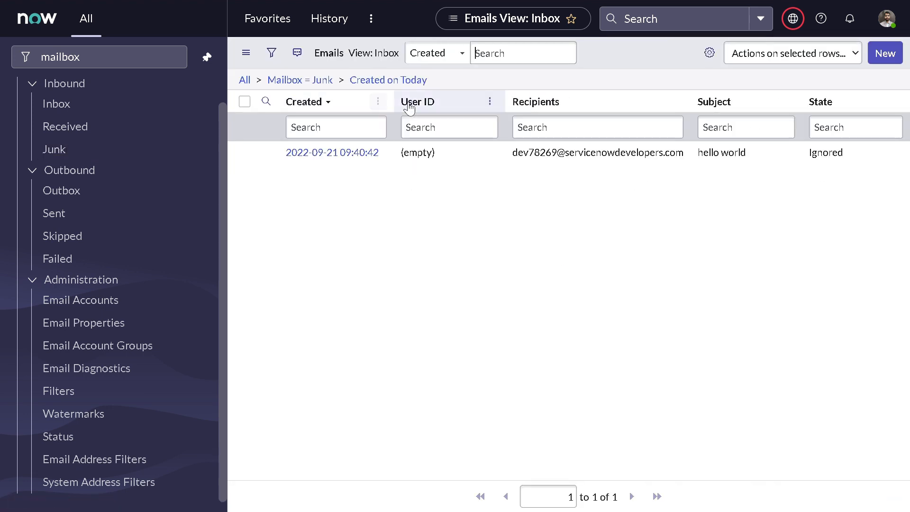
click(409, 104)
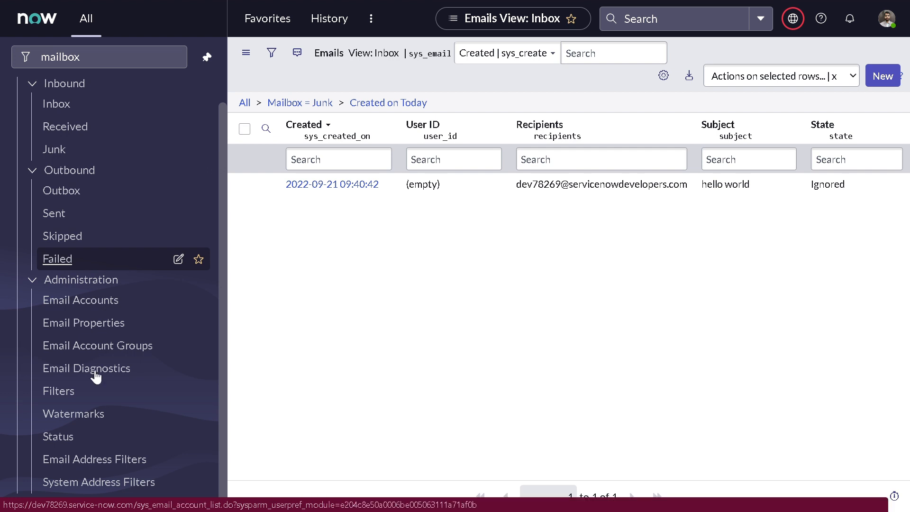
Step: Open the System Address Filters list and unpin the navigator to view it across the full width
click(110, 467)
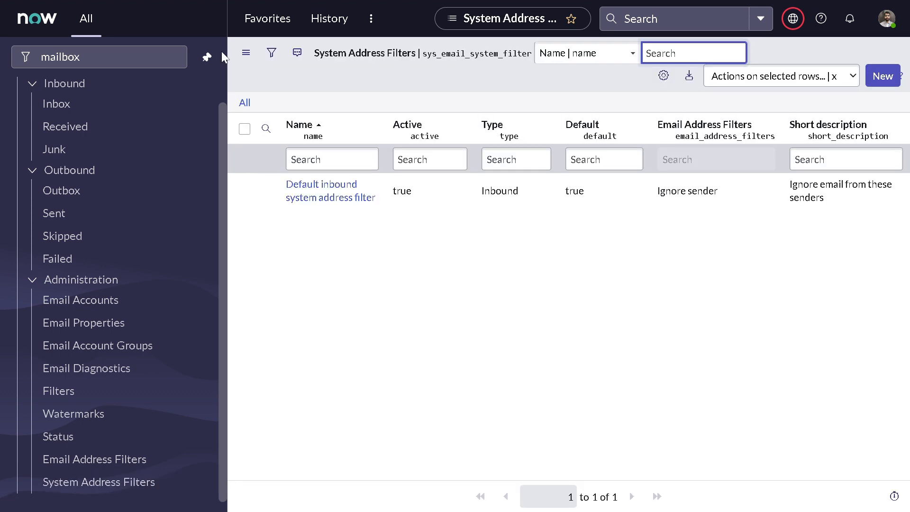
click(211, 58)
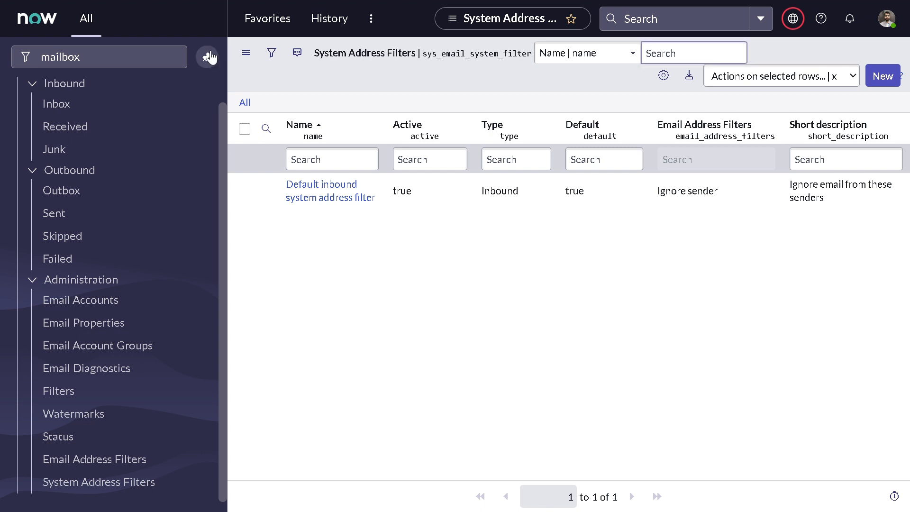
click(210, 57)
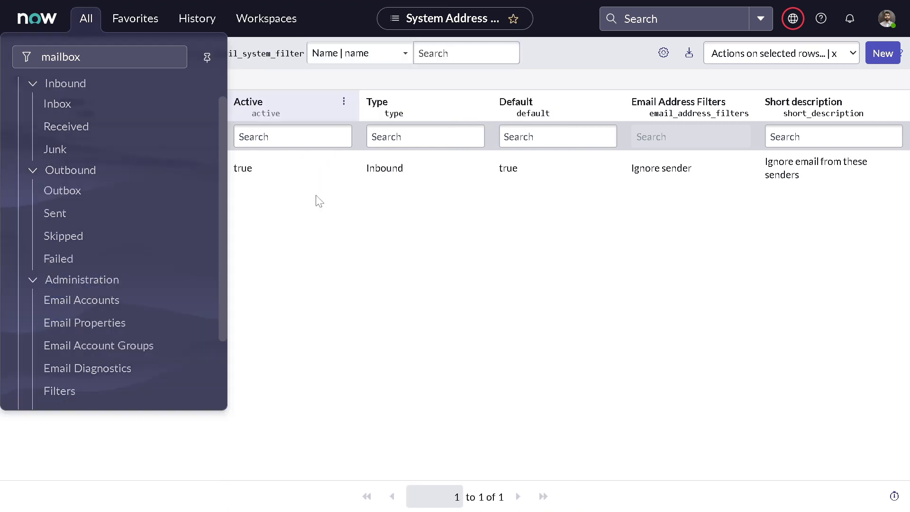
click(337, 239)
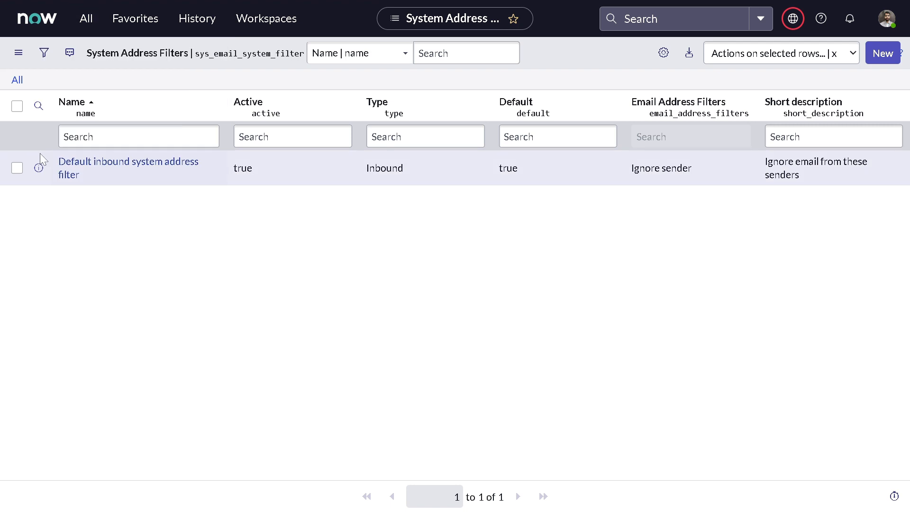
Step: Open the "Default inbound system address filter" record and examine its type, Filter Configuration and related email accounts
click(69, 167)
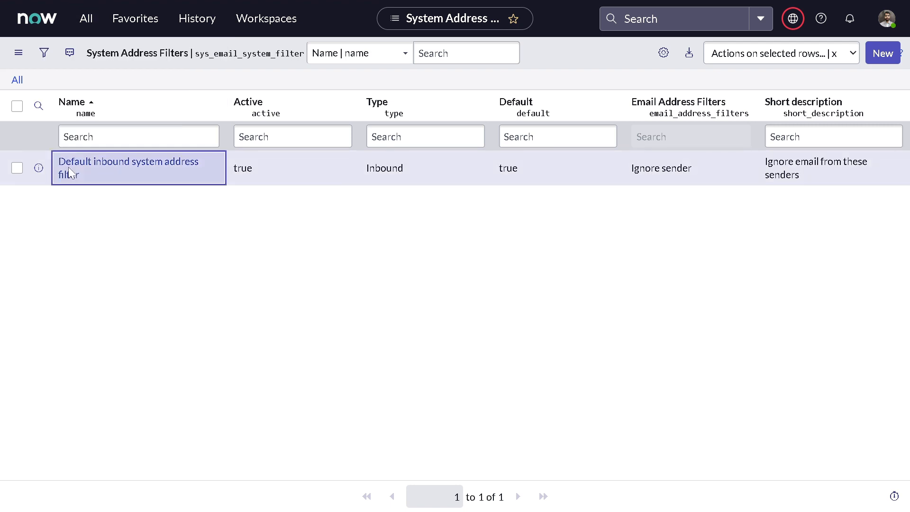
click(69, 171)
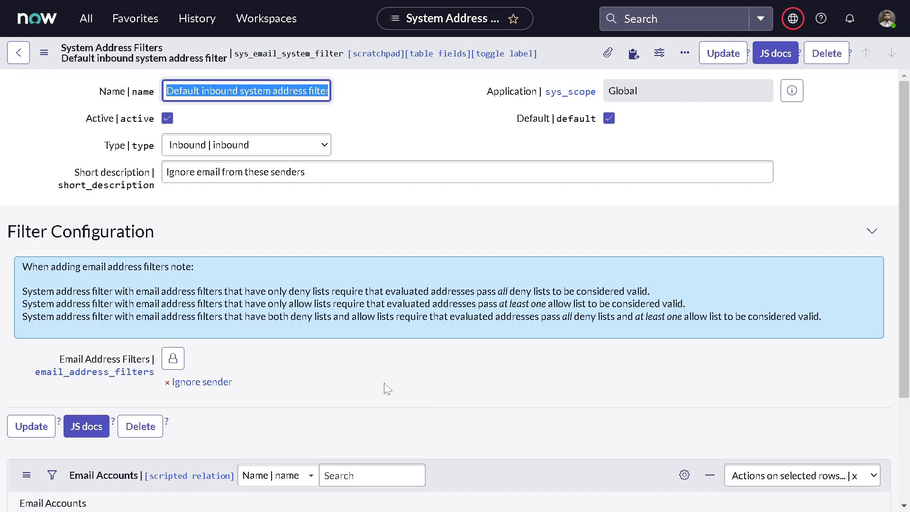
click(345, 225)
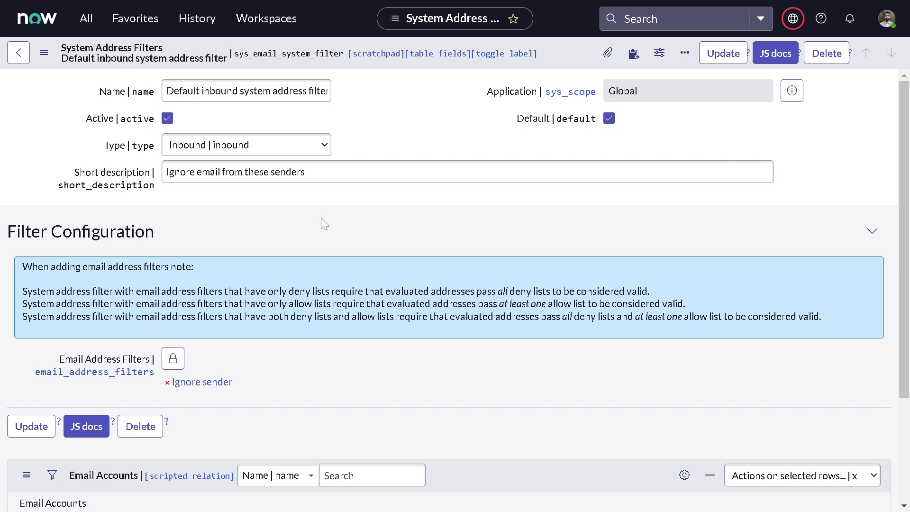
double_click(114, 146)
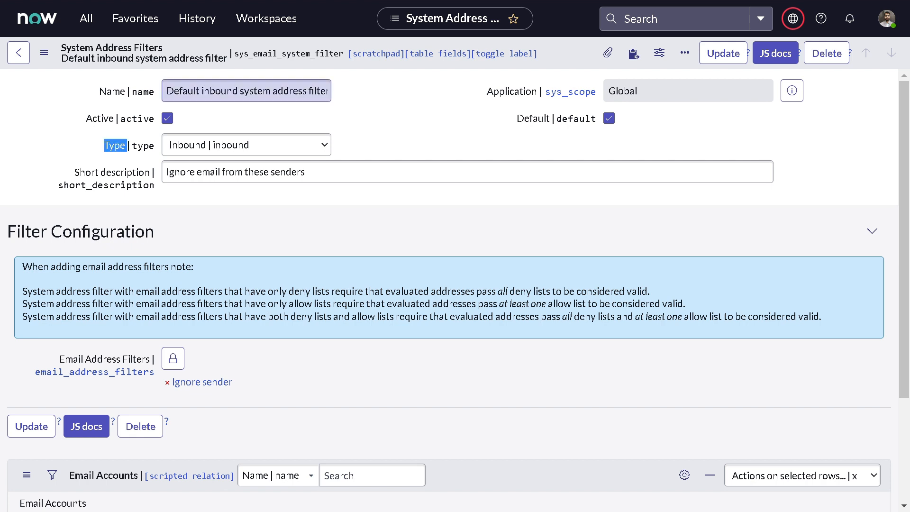
click(237, 231)
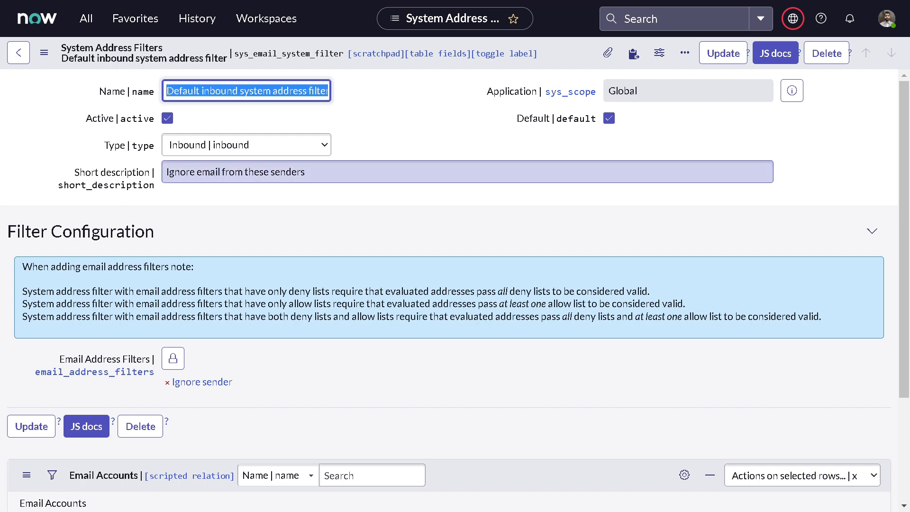
scroll(294, 211, down, 1)
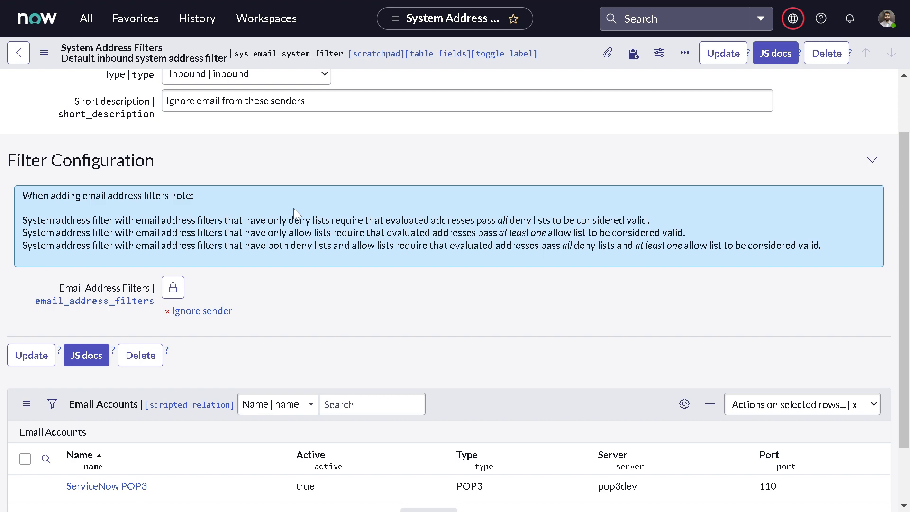
scroll(294, 212, up, 1)
drag(21, 231, 226, 221)
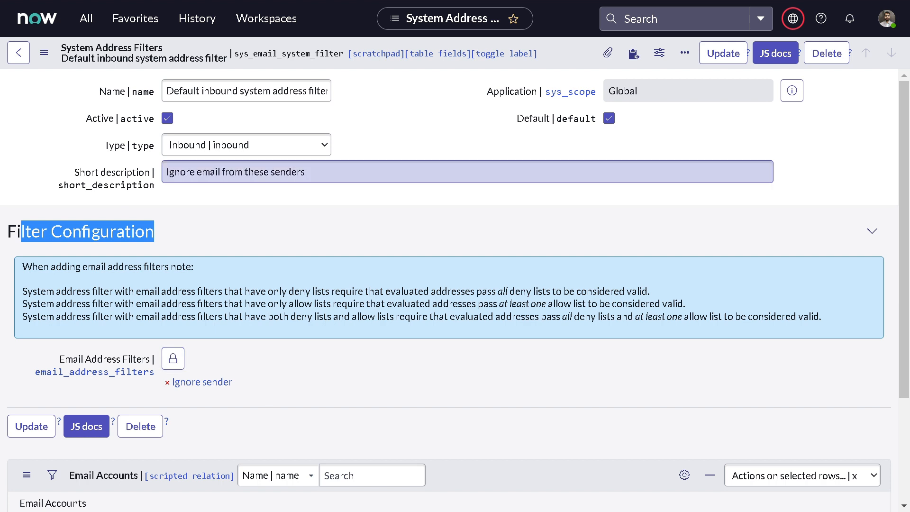
Step: Open the Email Address Filters list and the "Ignore sender" filter record
click(86, 18)
scroll(78, 269, down, 2)
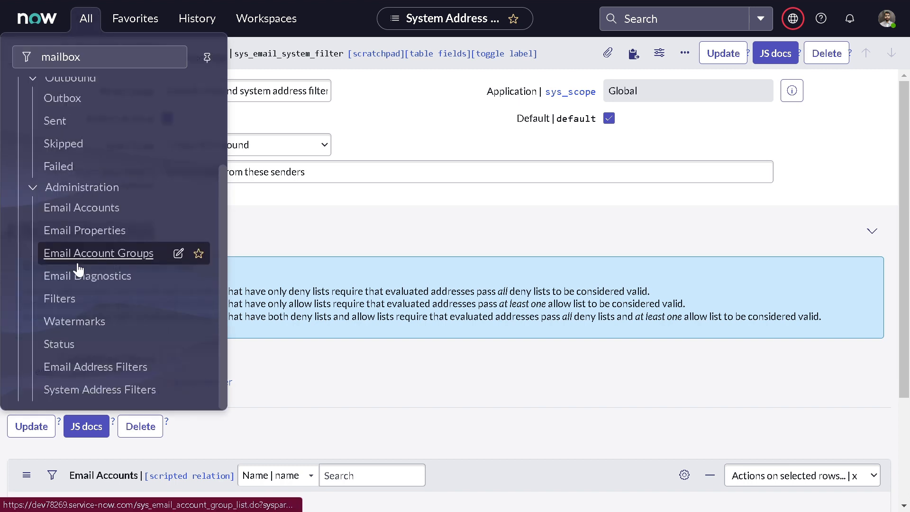
click(78, 264)
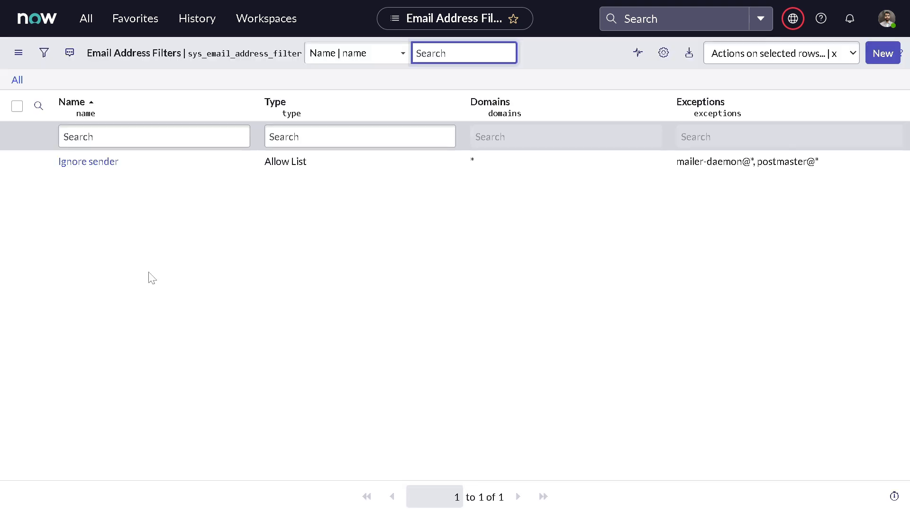
click(101, 161)
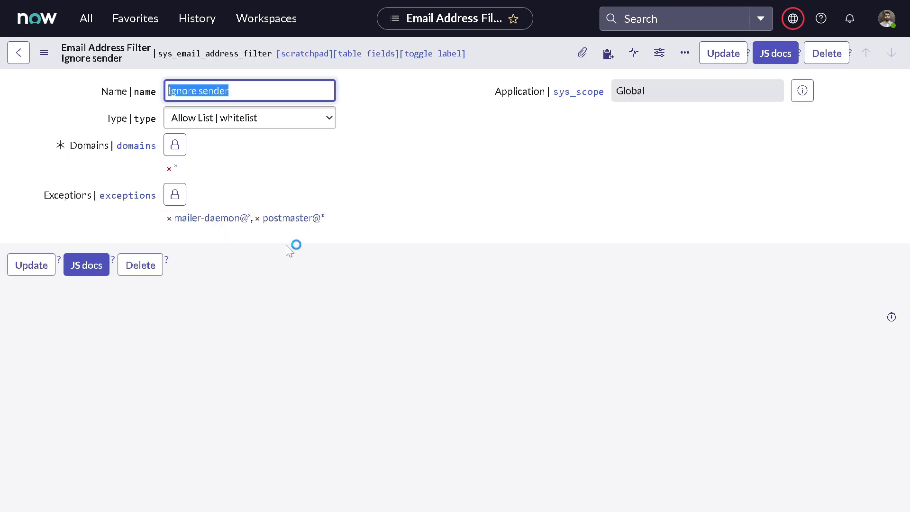
Step: Examine the exceptions and domains of the "Ignore sender" filter, including the details of its * domain entry
click(173, 194)
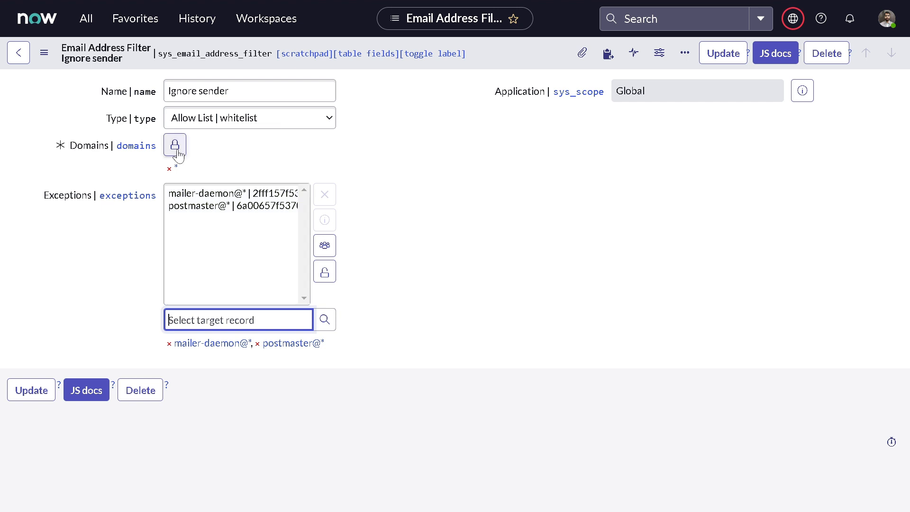
click(176, 146)
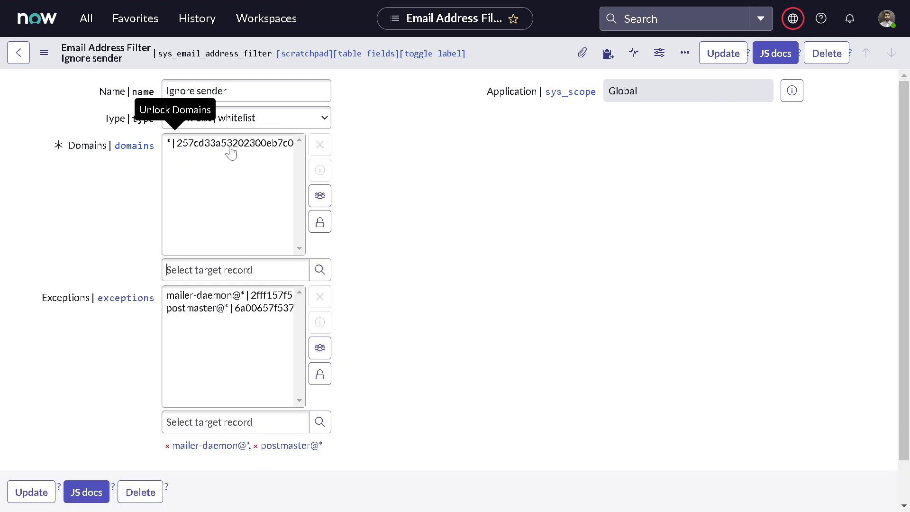
click(227, 147)
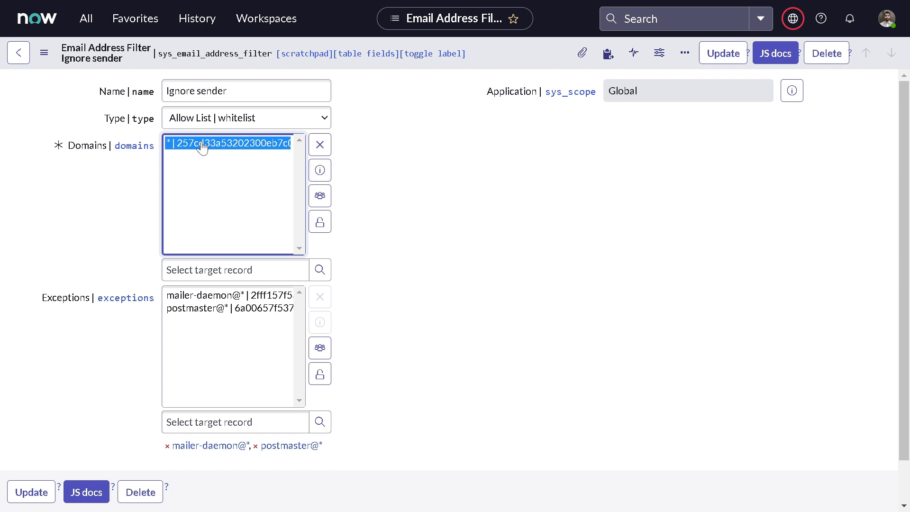
click(129, 167)
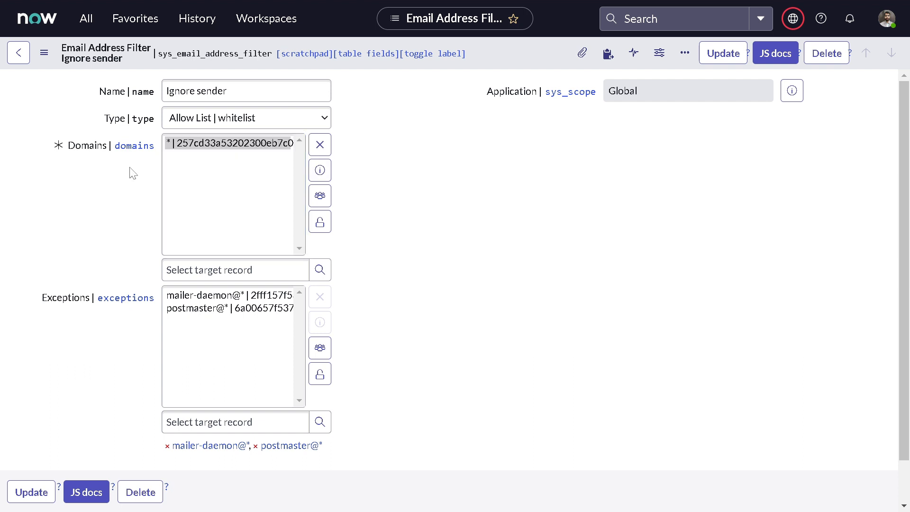
click(189, 151)
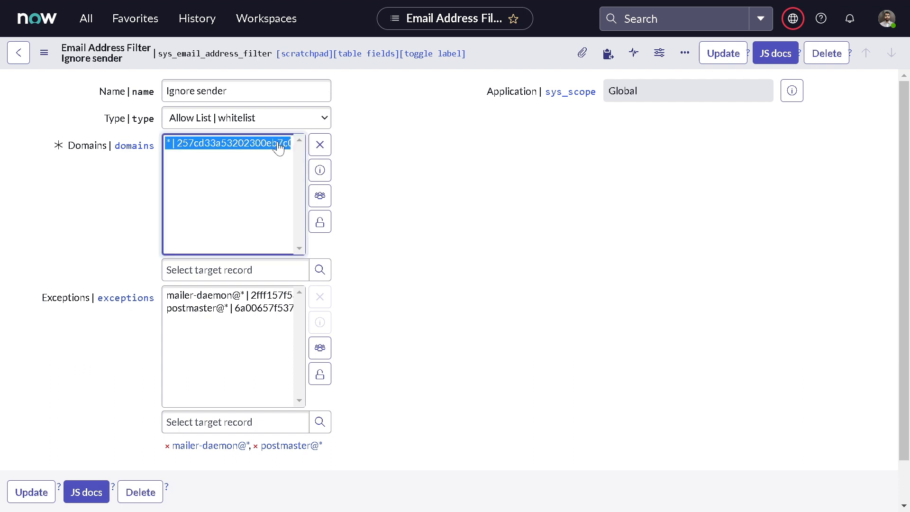
click(320, 173)
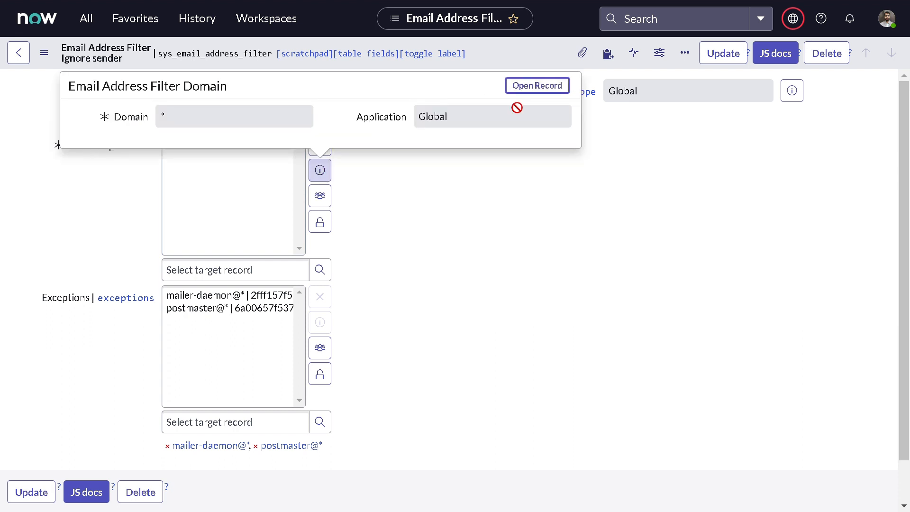
click(617, 199)
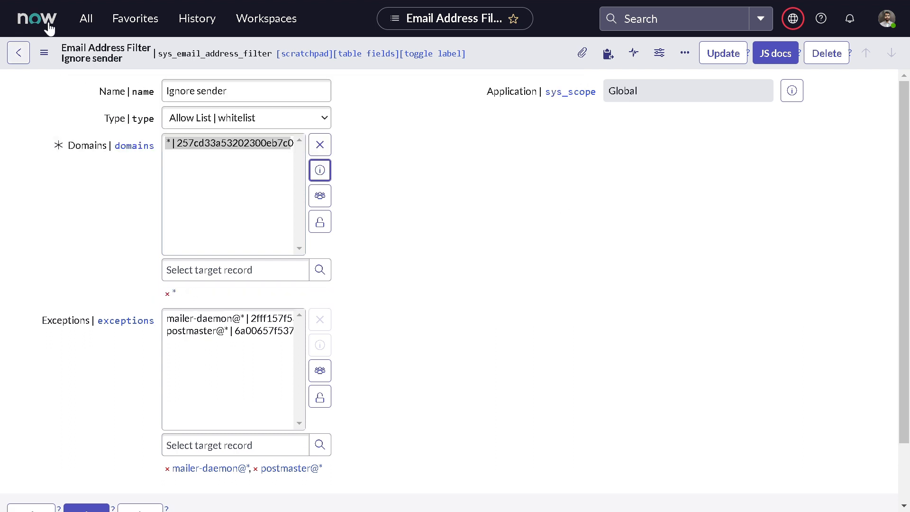
Step: Start a new email address filter named "Gmail" with the type Deny List and its Domains field unlocked
click(84, 18)
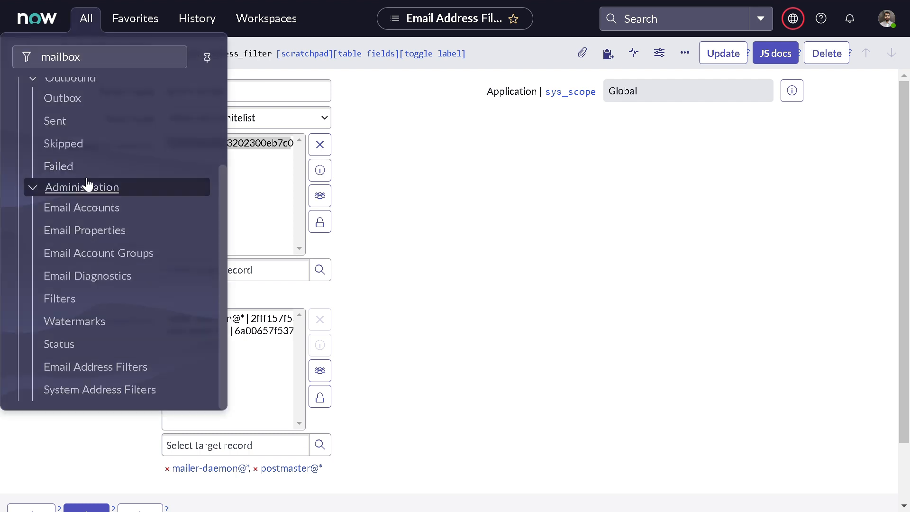
click(121, 367)
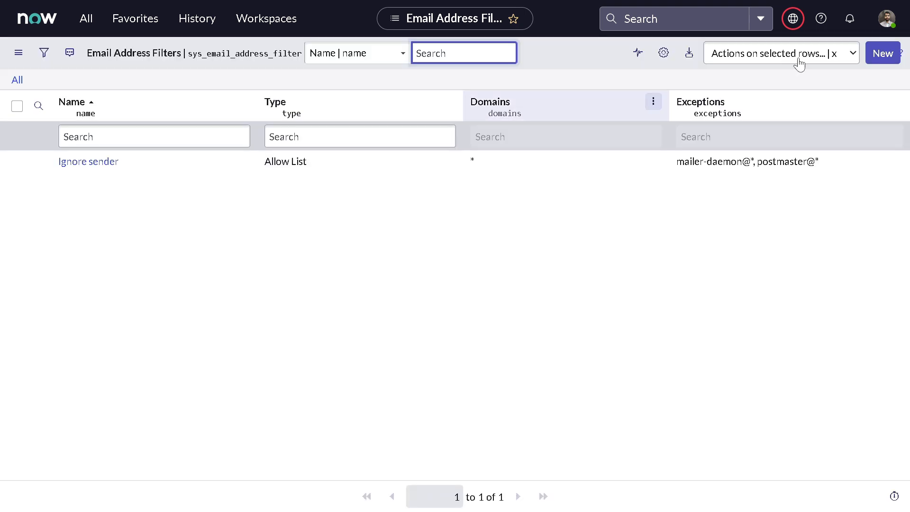
click(884, 60)
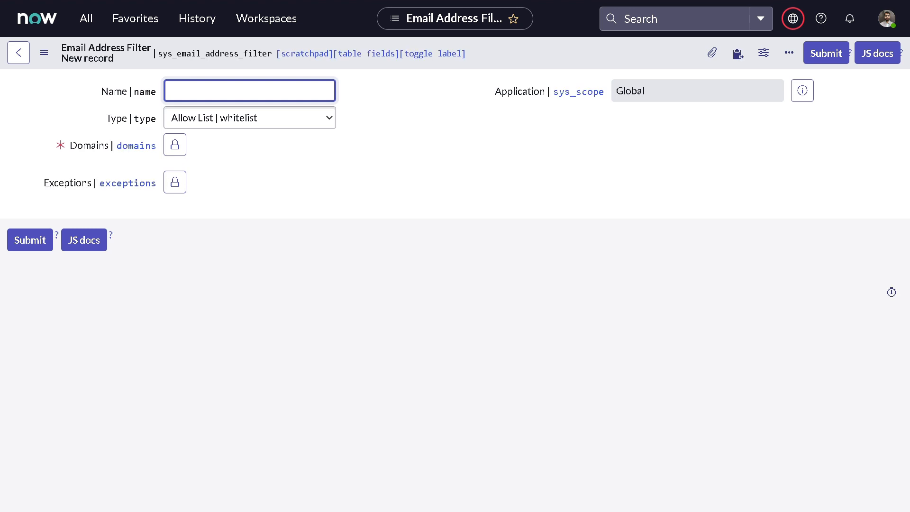
text(Gmail)
click(175, 151)
click(234, 115)
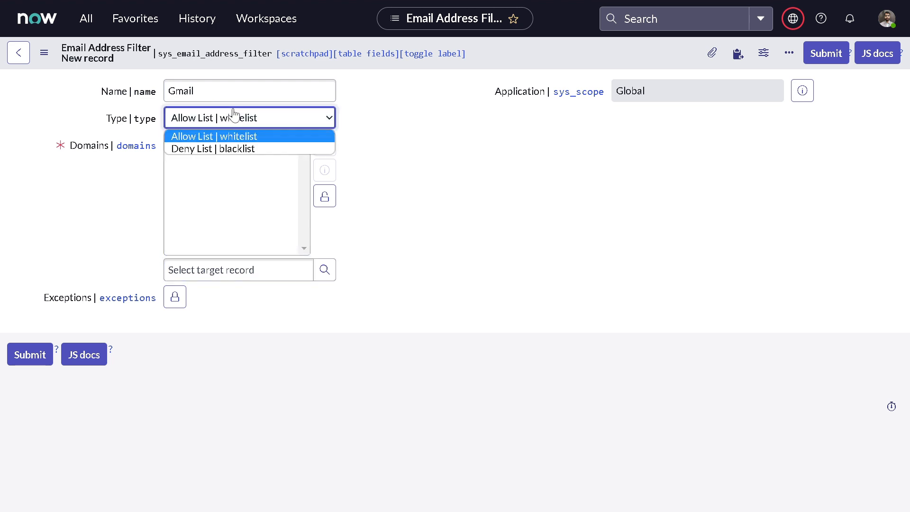
click(226, 149)
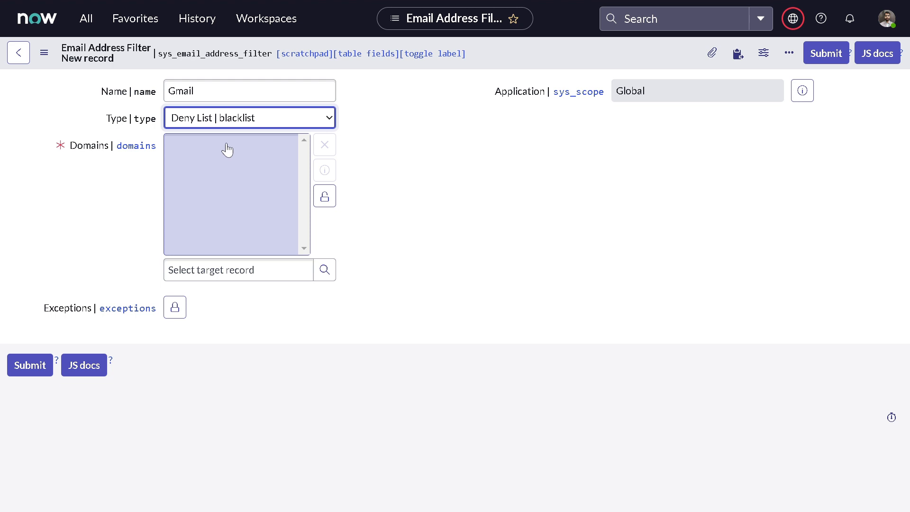
click(238, 270)
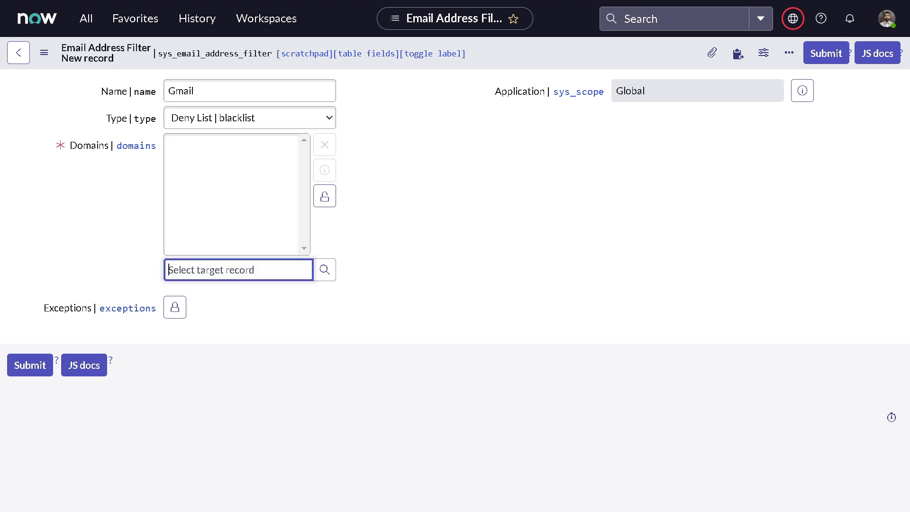
text(@gmail.com)
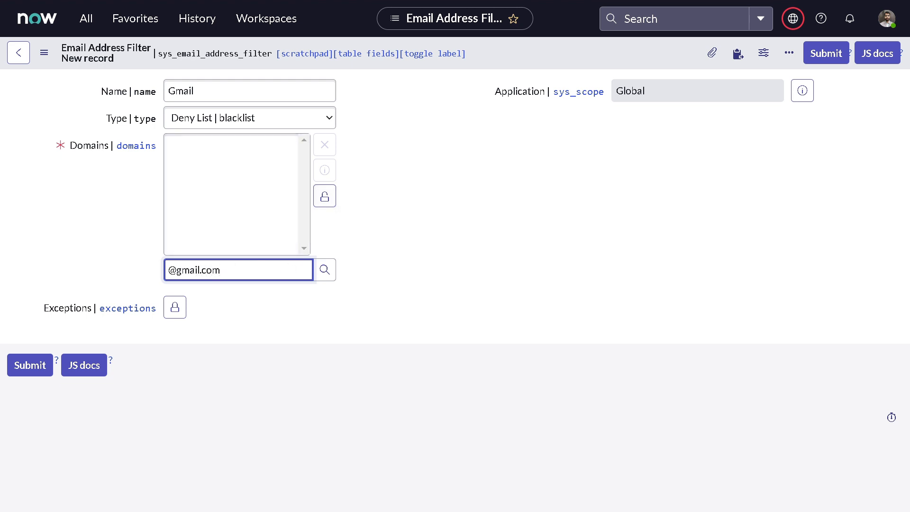
key(Return)
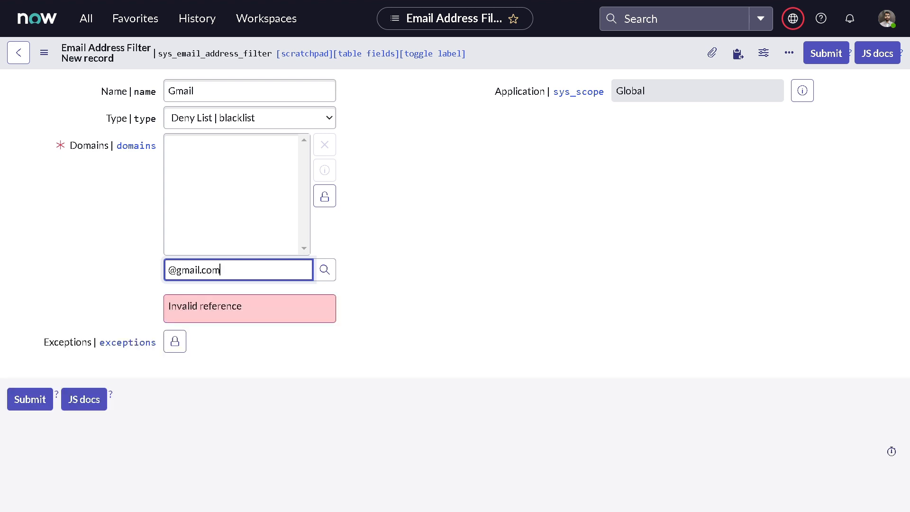
key(ctrl+a)
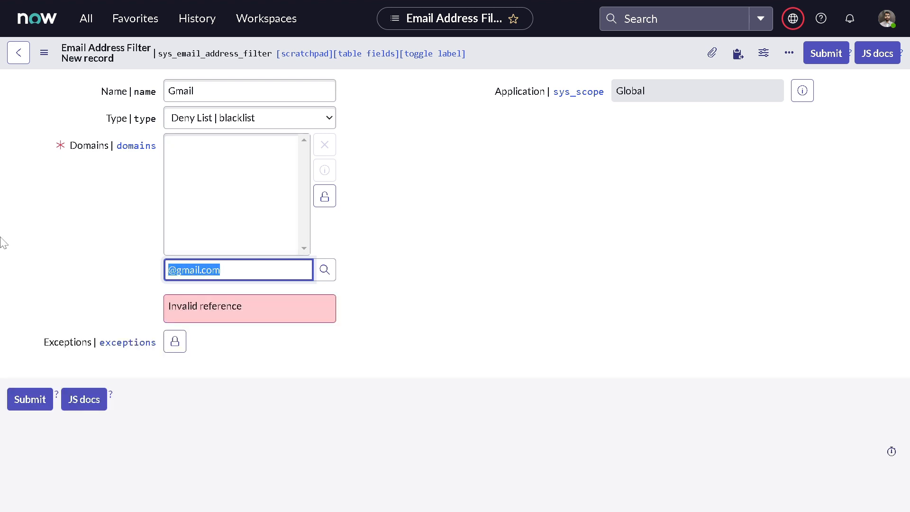
key(BackSpace)
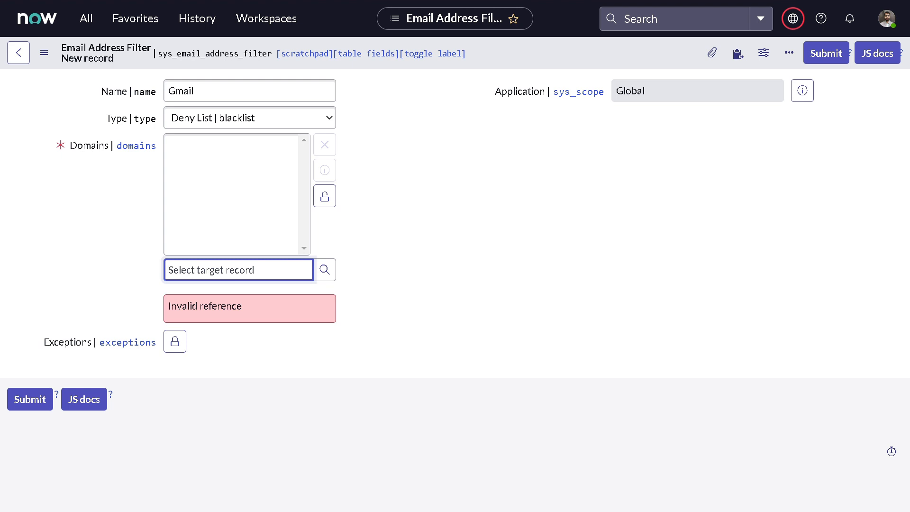
click(324, 270)
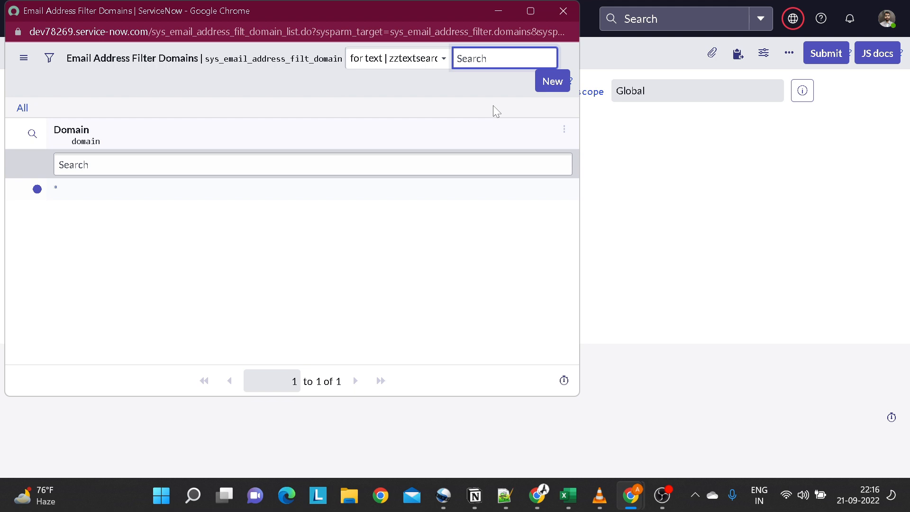
click(554, 85)
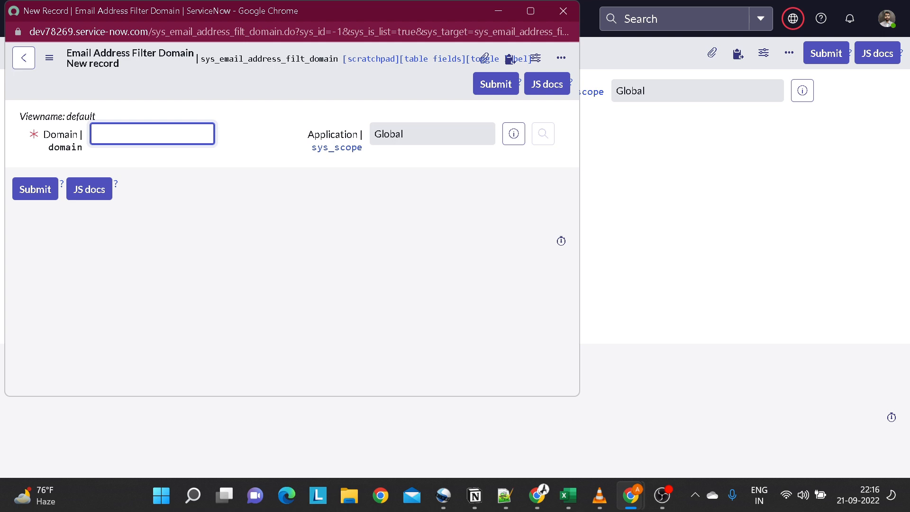
text(@gmail.com)
click(491, 86)
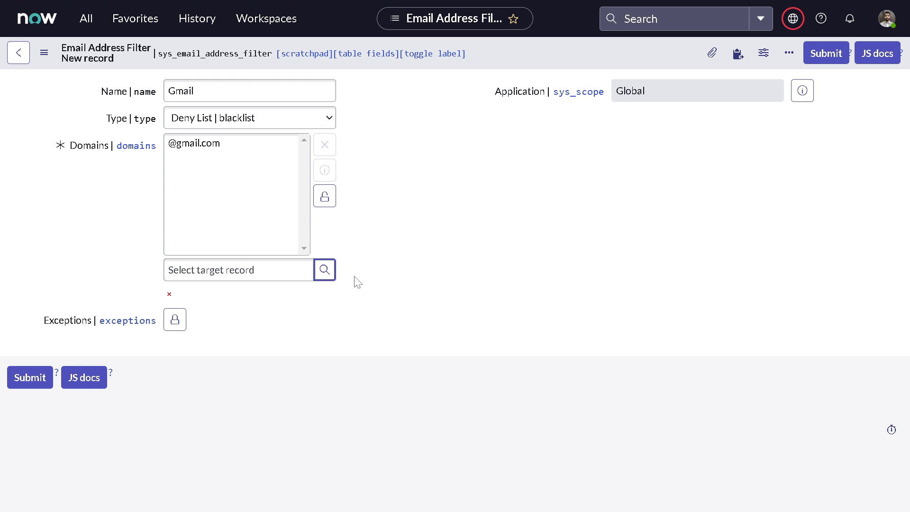
click(325, 196)
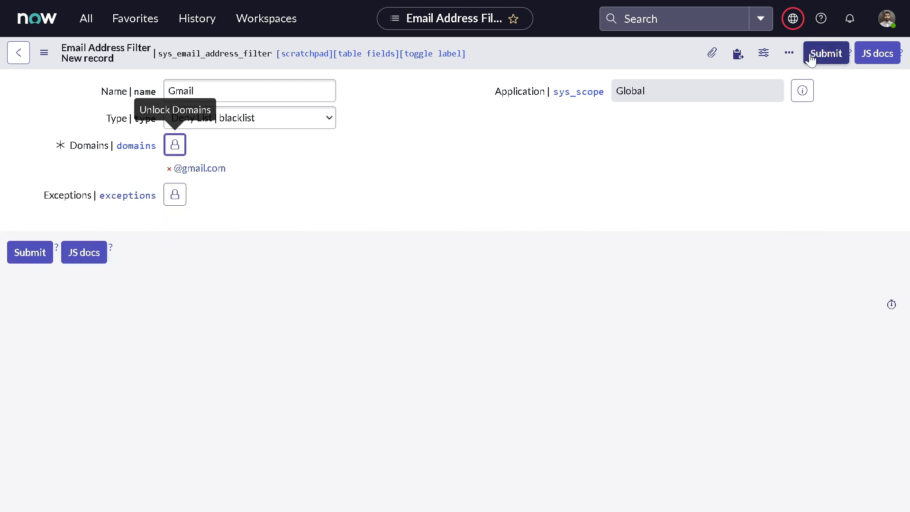
click(813, 56)
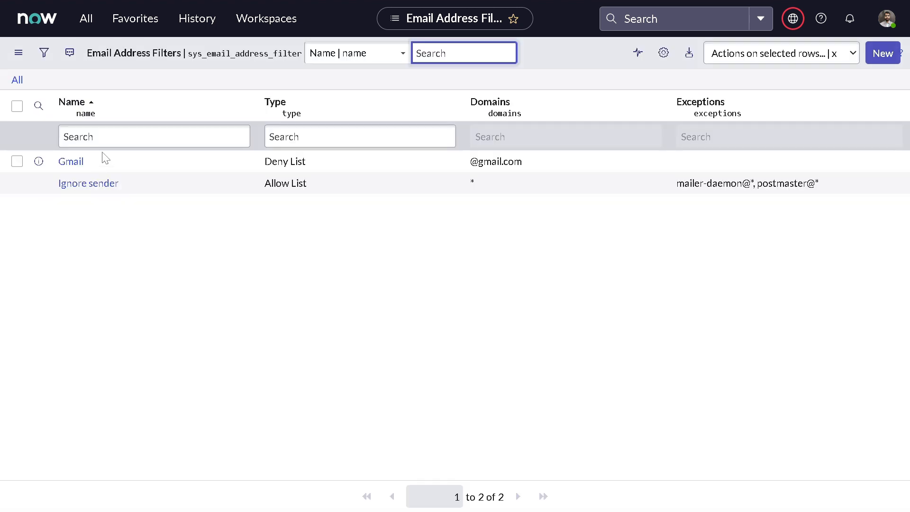
Step: Start a new system address filter named "Gmail account block" with type Inbound and short description "Block email for gmail"
click(86, 18)
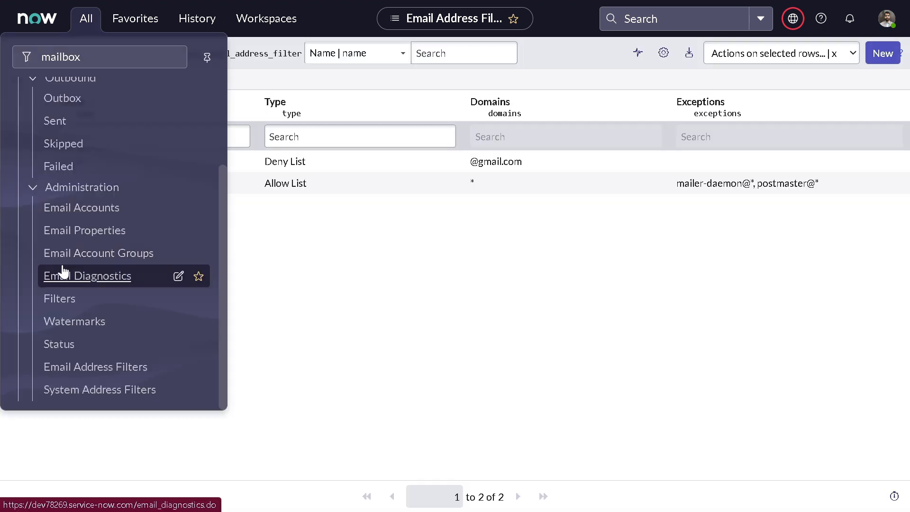
click(57, 381)
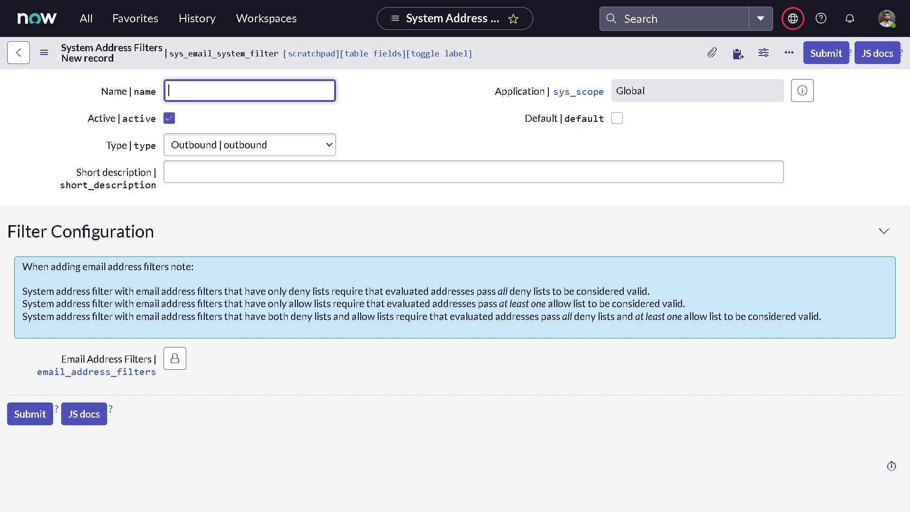
text(Gmail ad)
text(count block)
click(249, 145)
click(218, 171)
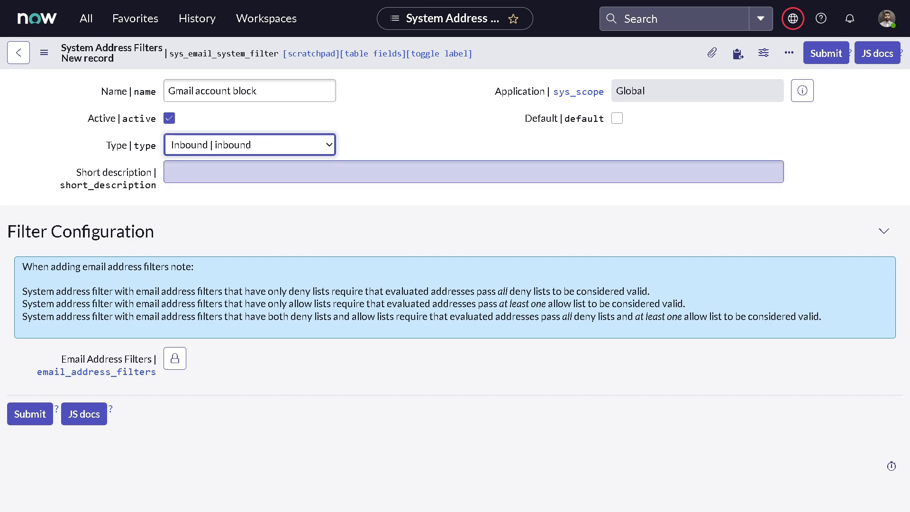
click(218, 171)
text(Block email)
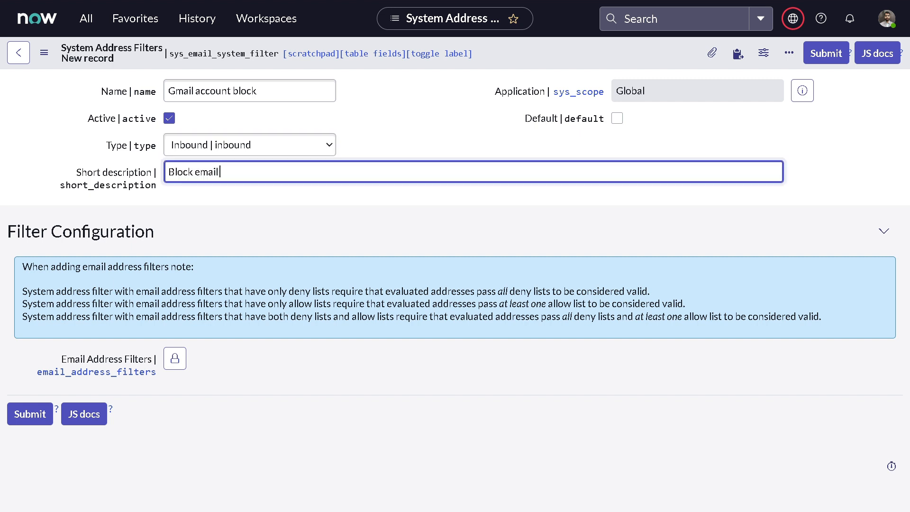
text( for gmail)
Step: Add the Gmail email address filter to the "Gmail account block" record and save the record
click(175, 358)
click(761, 327)
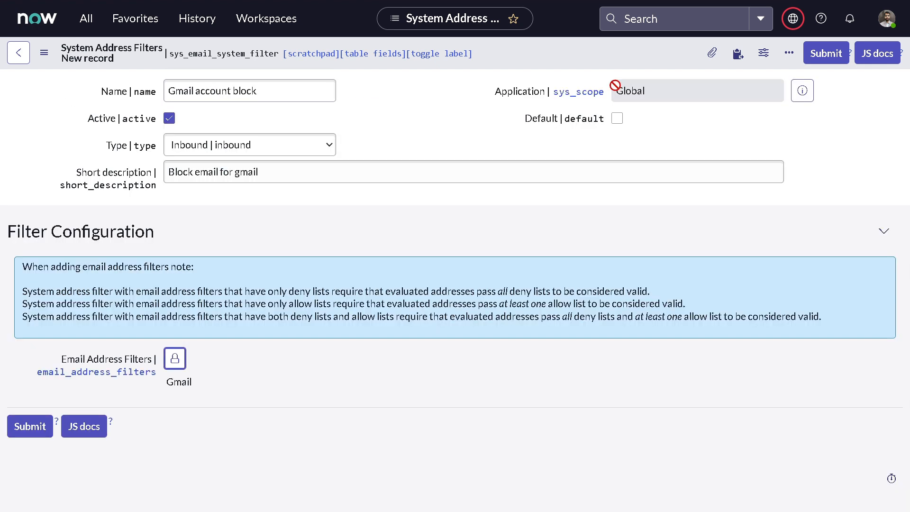
key(ctrl+s)
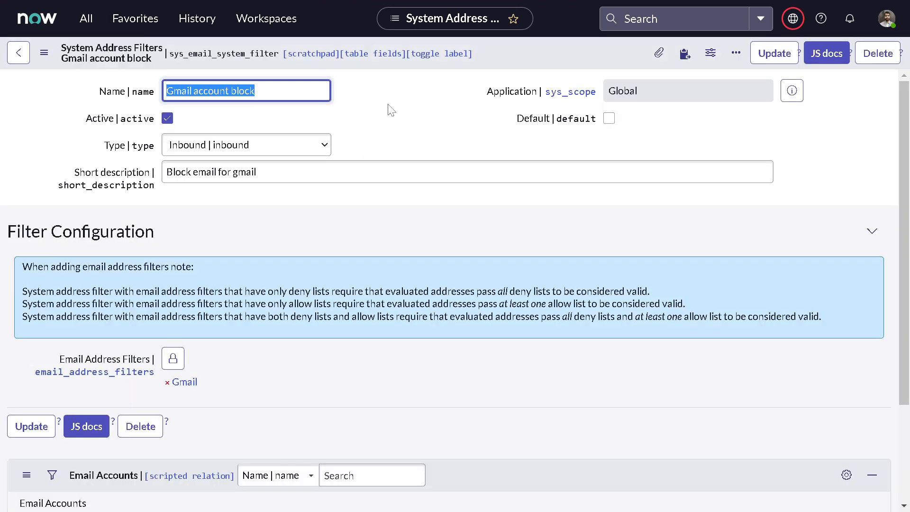
click(392, 108)
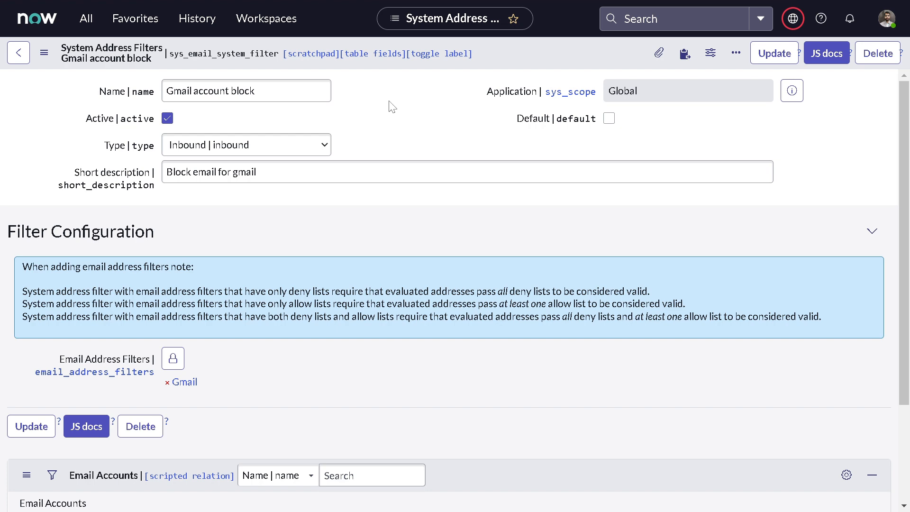
double_click(391, 106)
Step: Switch to Gmail and send the ServiceNow instance an email with subject "Test email domain" and body "Test email domain body"
key(F11)
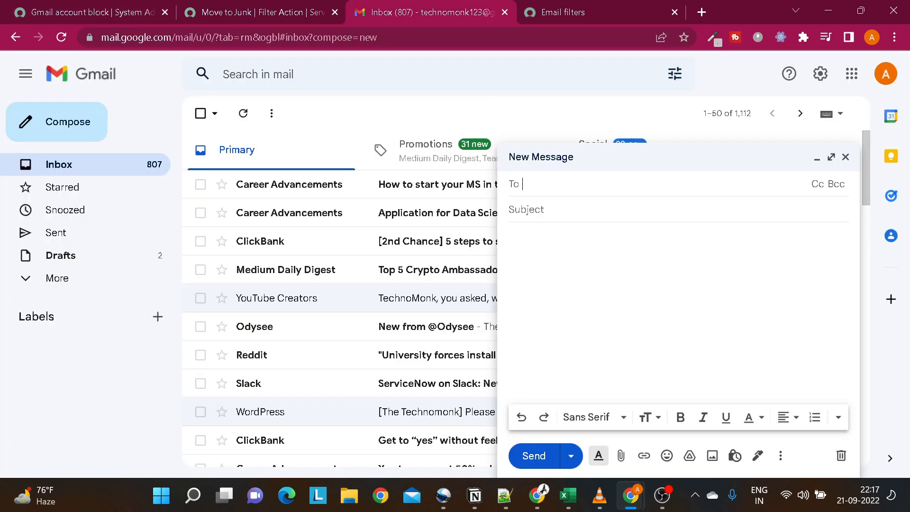
text(de)
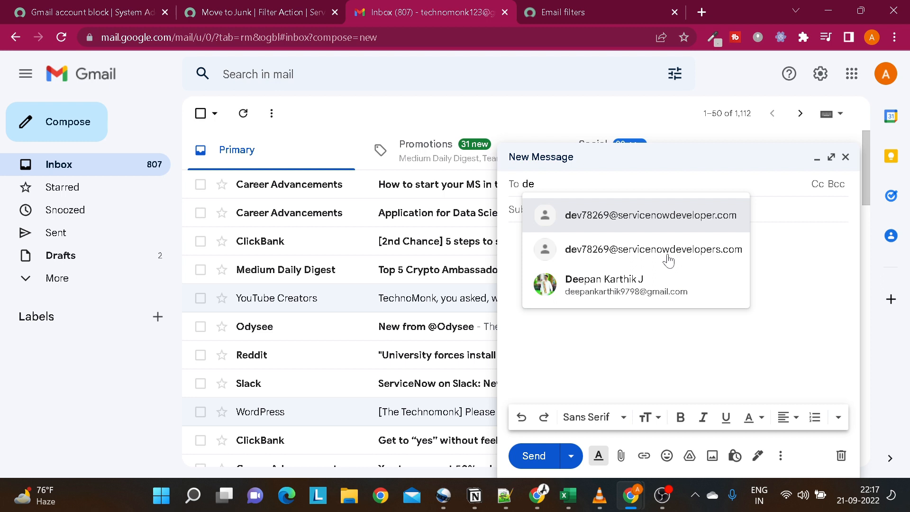
click(653, 250)
key(Tab)
text(Test)
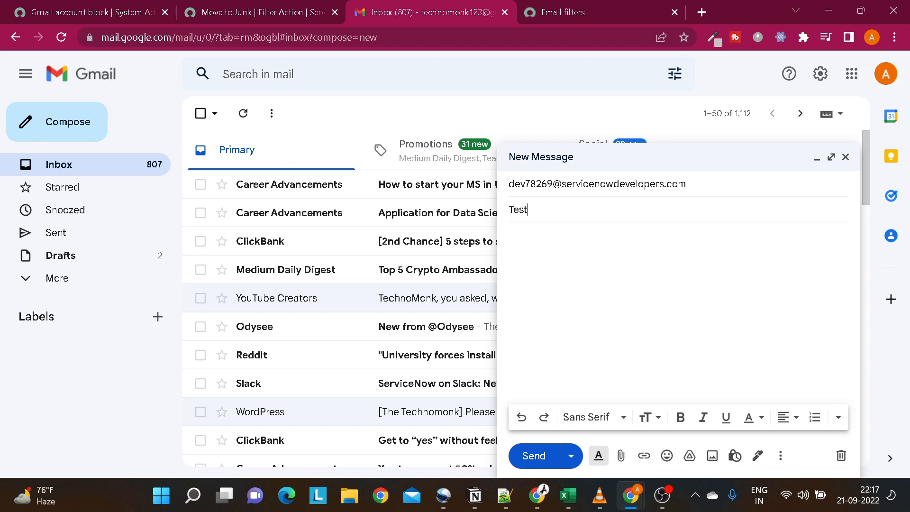
text(email domain)
key(Tab)
text(Test email )
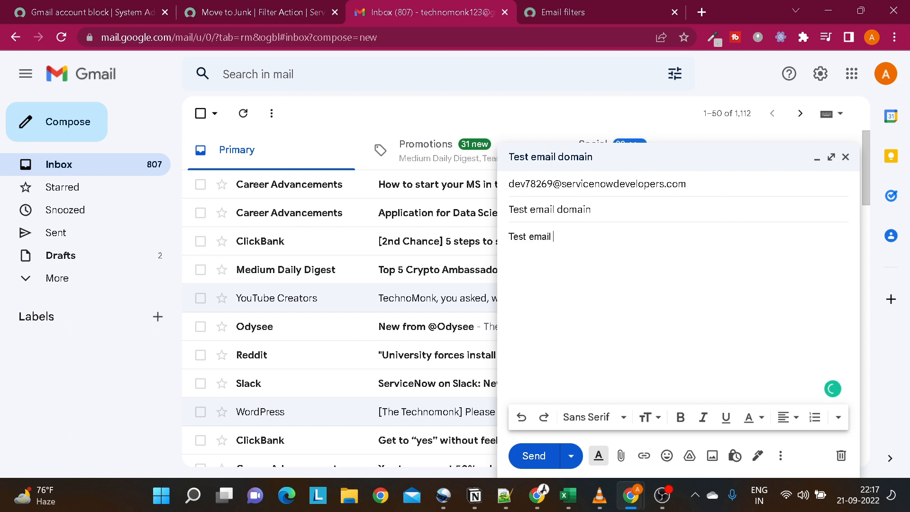
text(domain)
click(532, 457)
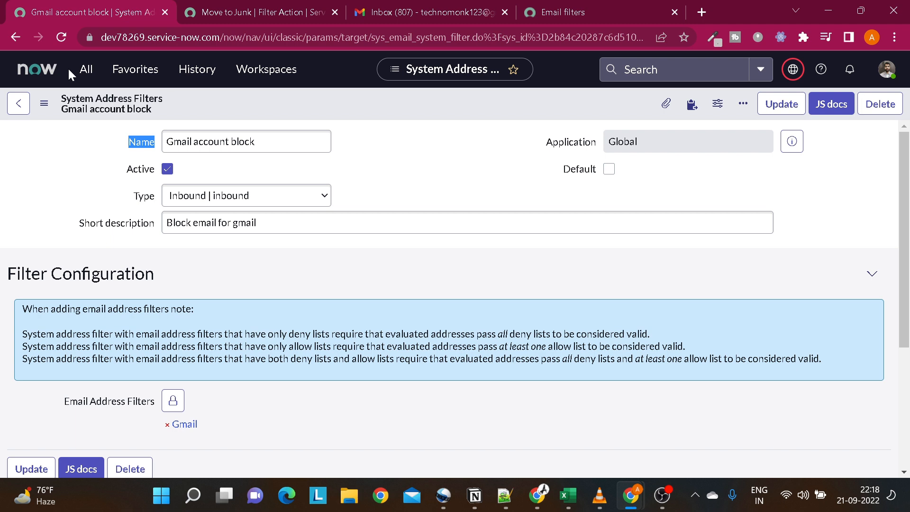
Step: Return to ServiceNow and pin the navigation list of System Mailboxes modules open in full screen
click(84, 70)
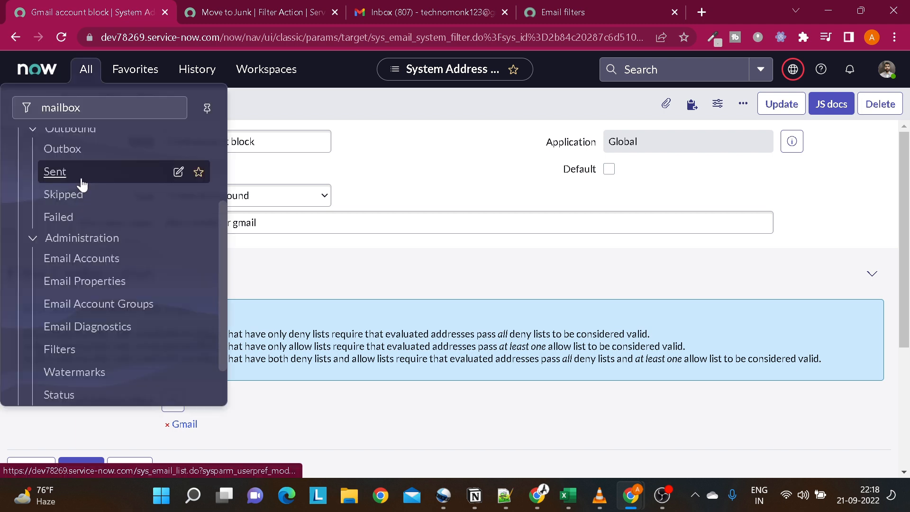
click(207, 108)
key(F11)
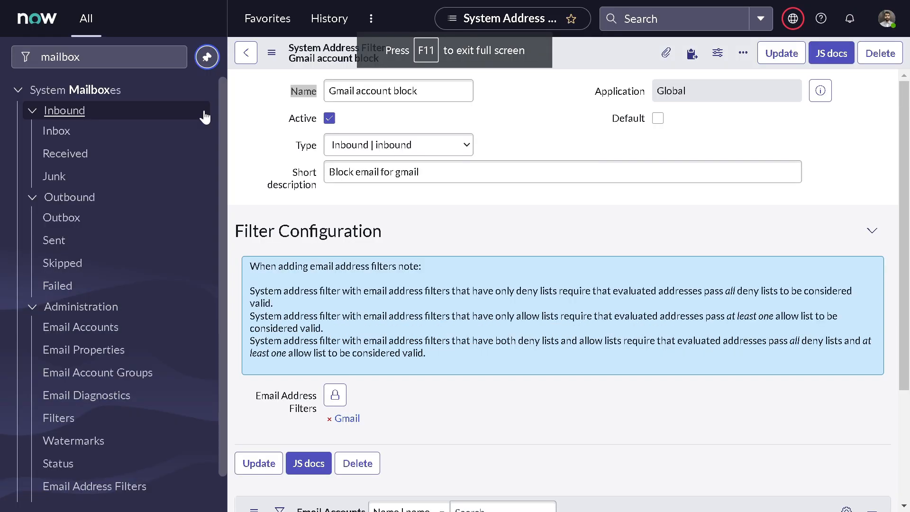
Step: Check today's Received and Junk inbound mailboxes for the "Test email domain" message
click(164, 131)
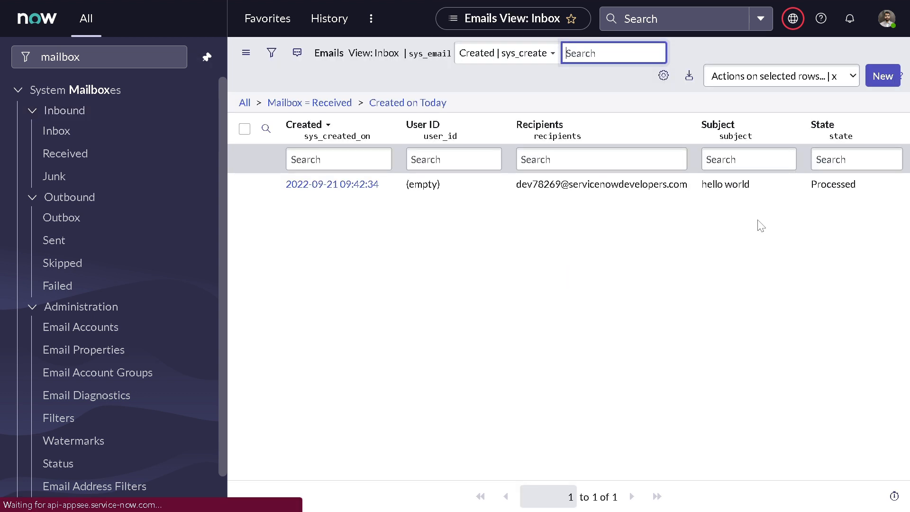
click(71, 155)
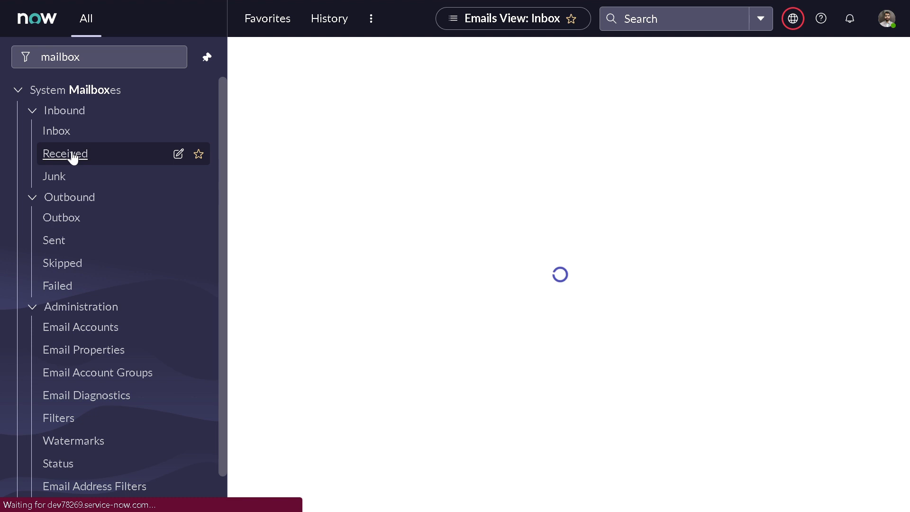
click(72, 154)
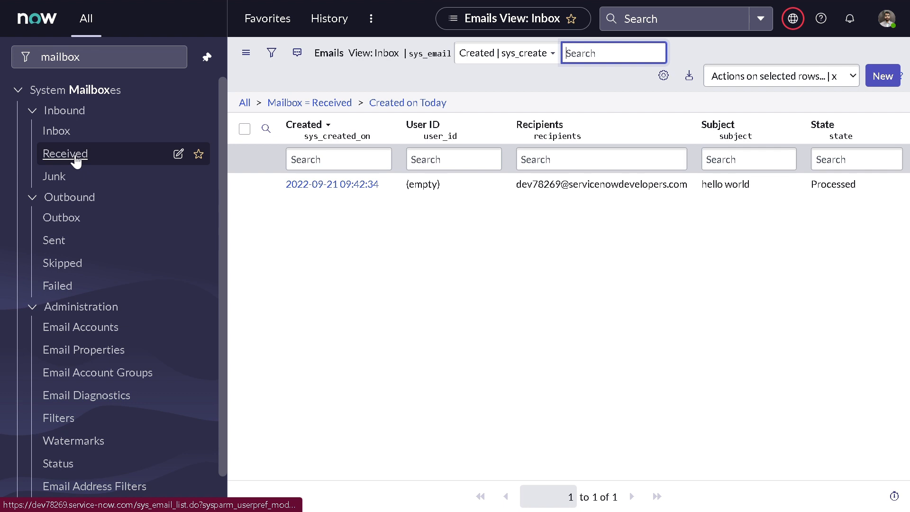
click(76, 161)
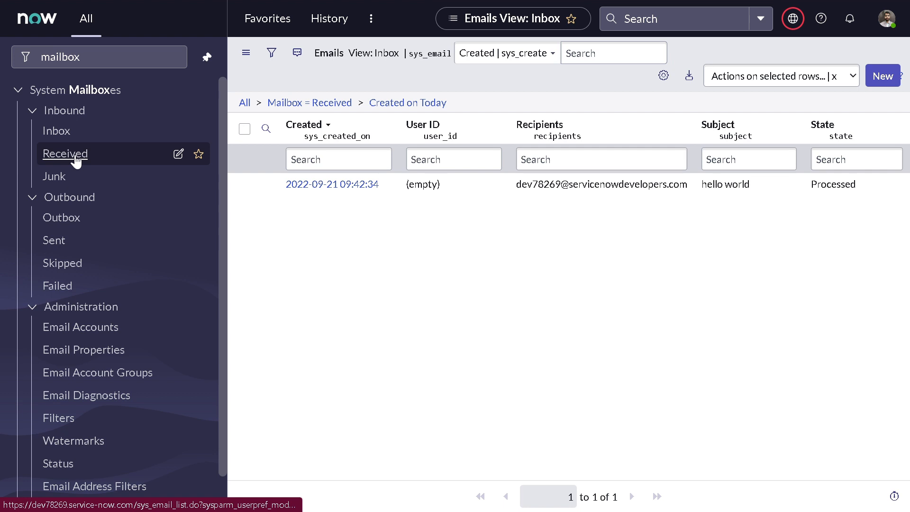
click(76, 161)
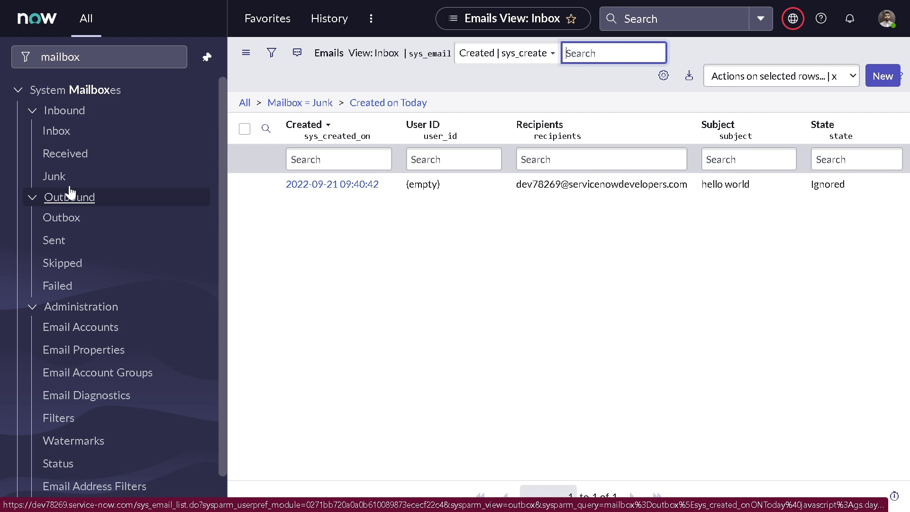
click(75, 160)
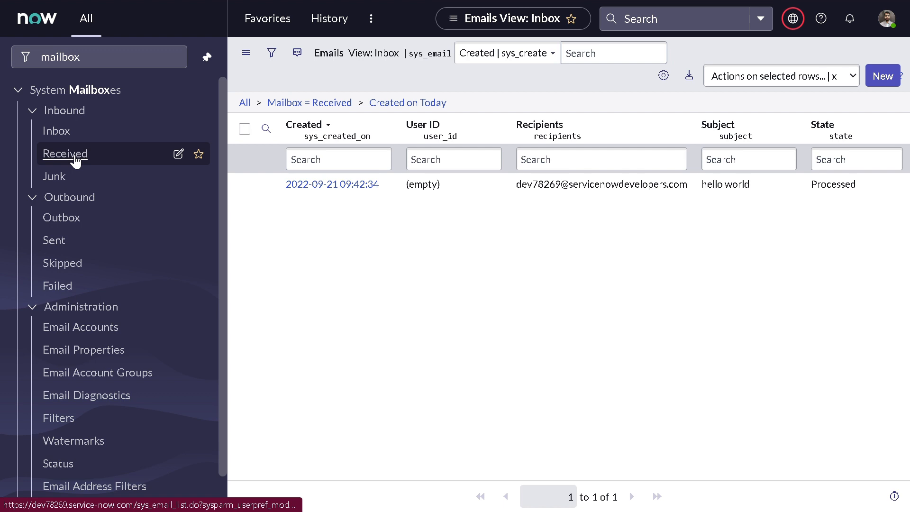
Step: Open the Gmail email address filter used by "Gmail account block", set its type to Allow List, and save it
scroll(91, 457, down, 1)
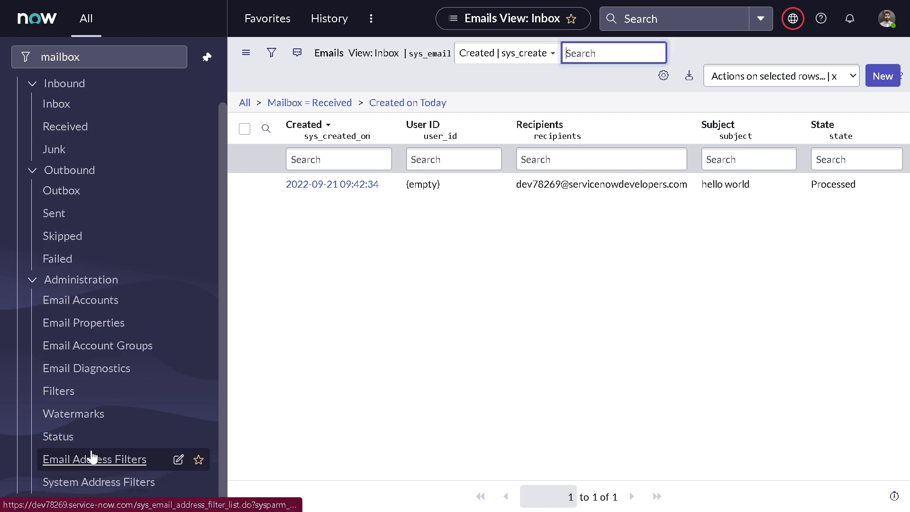
click(92, 457)
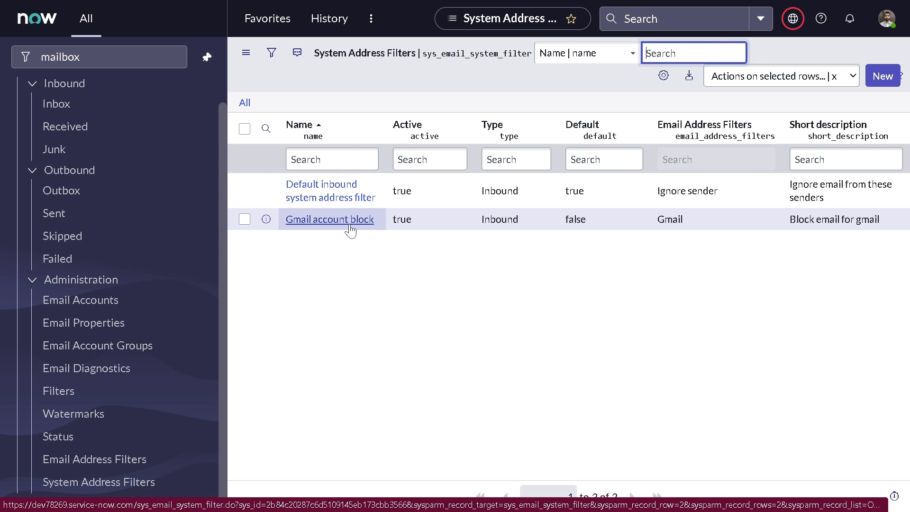
click(349, 229)
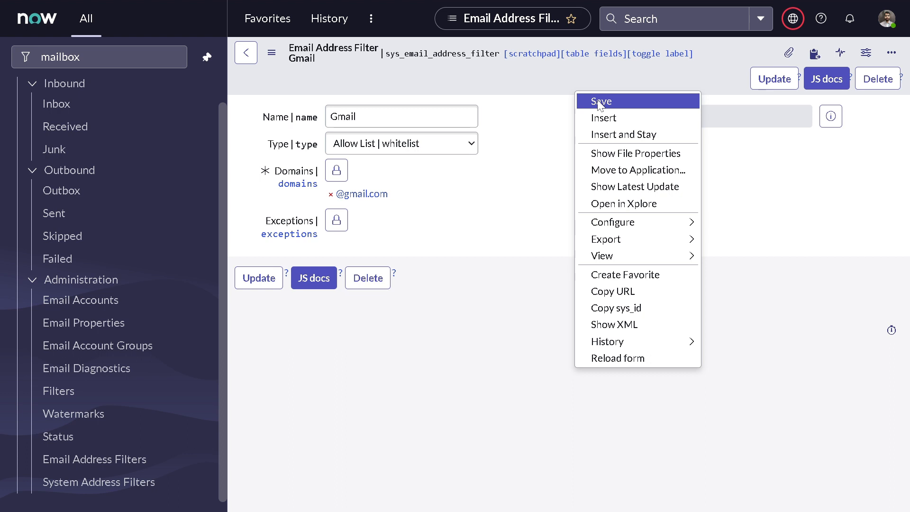
click(599, 101)
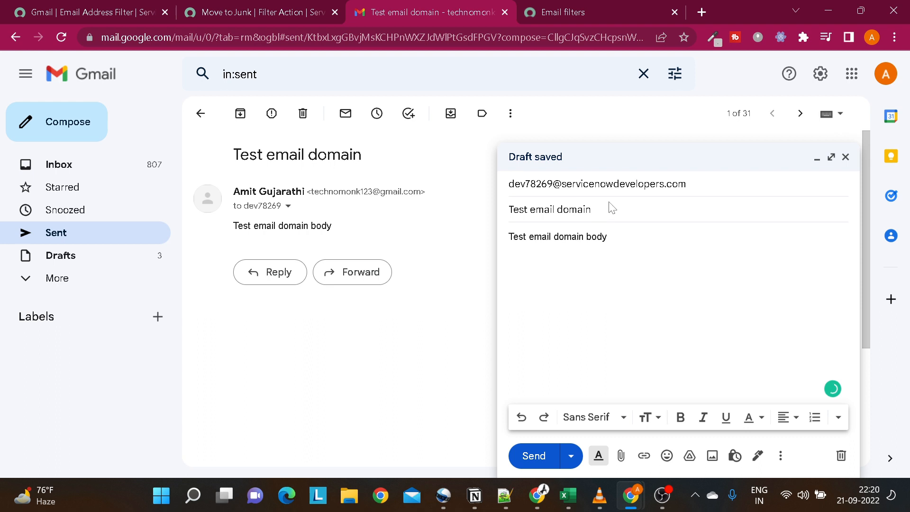
Step: Send the second "Test email domain" message from Gmail and check for it in ServiceNow's Received mailbox
key(ctrl+Return)
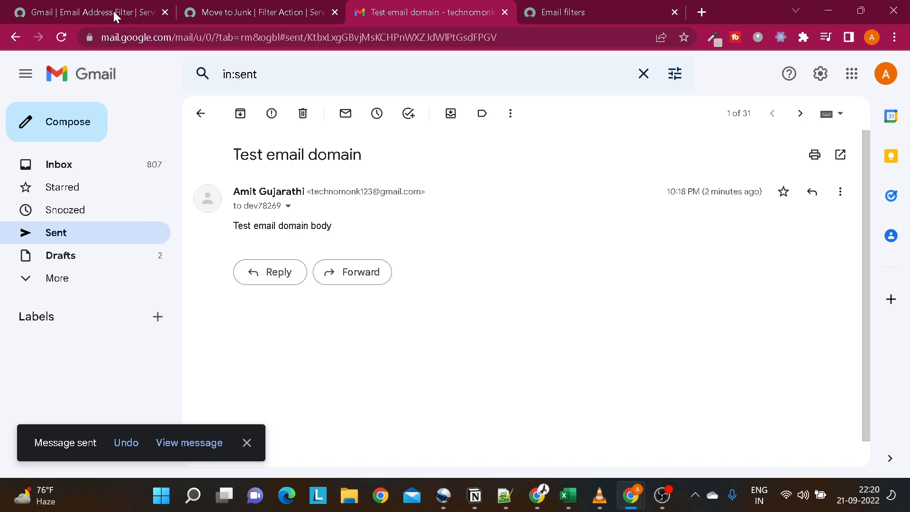
click(113, 14)
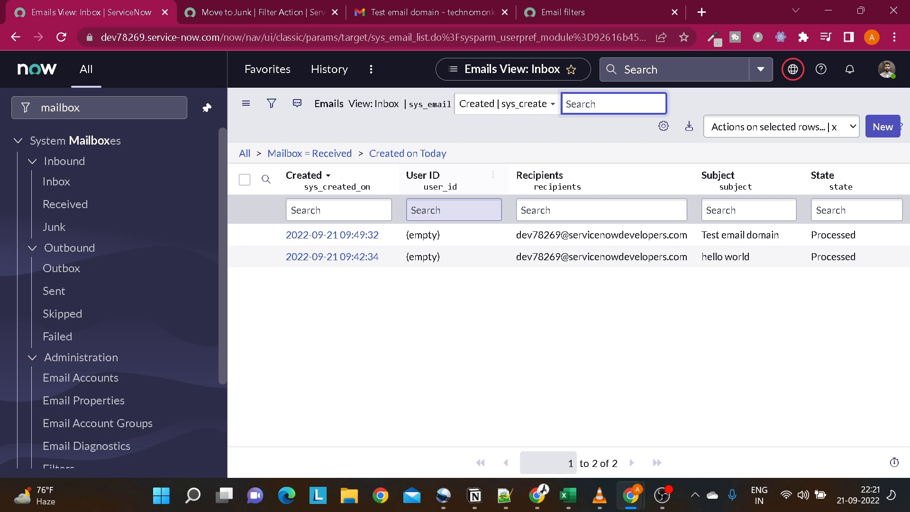
drag(711, 235, 765, 247)
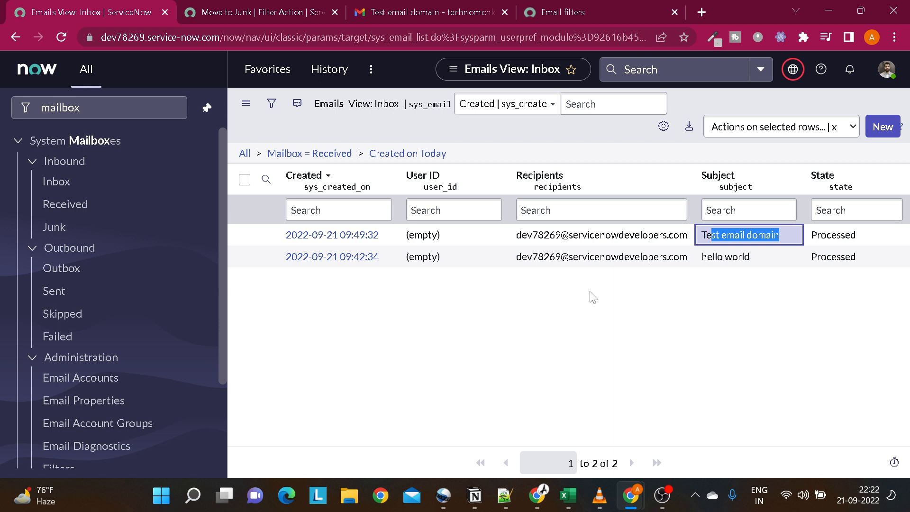
scroll(124, 466, down, 3)
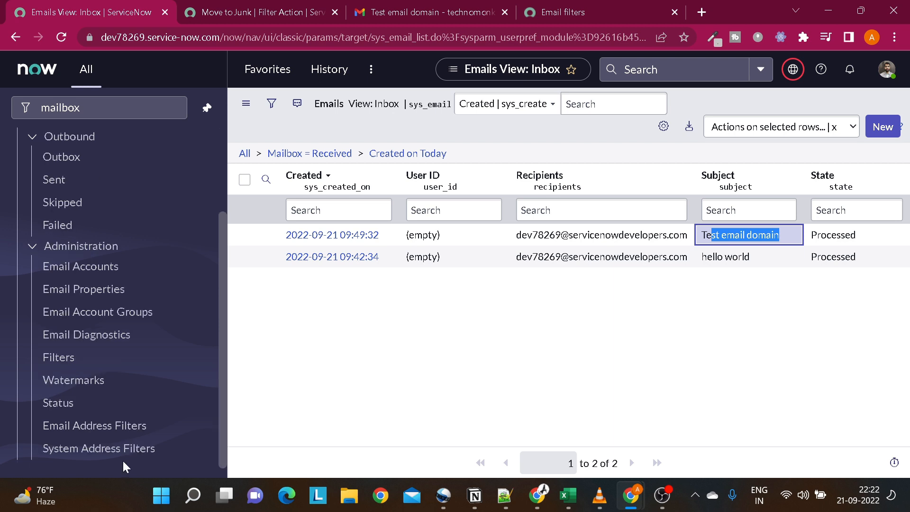